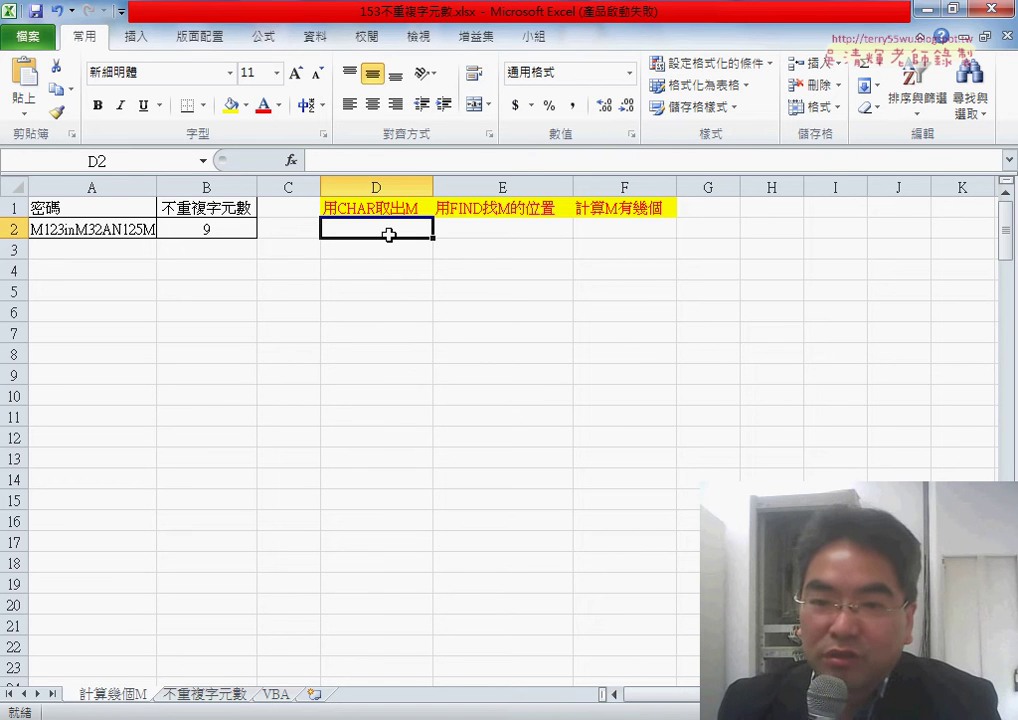
Look through the 不重複字元數 and VBA sheets, then return to 計算幾個M and select D2.
left_click(193, 697)
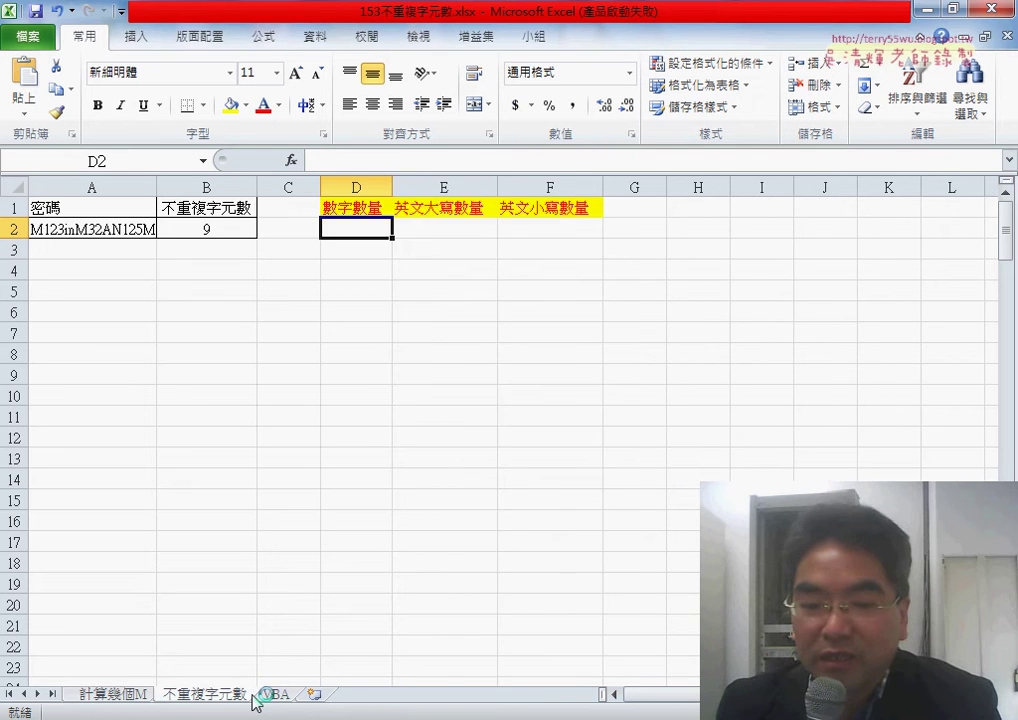
left_click(265, 694)
left_click(113, 695)
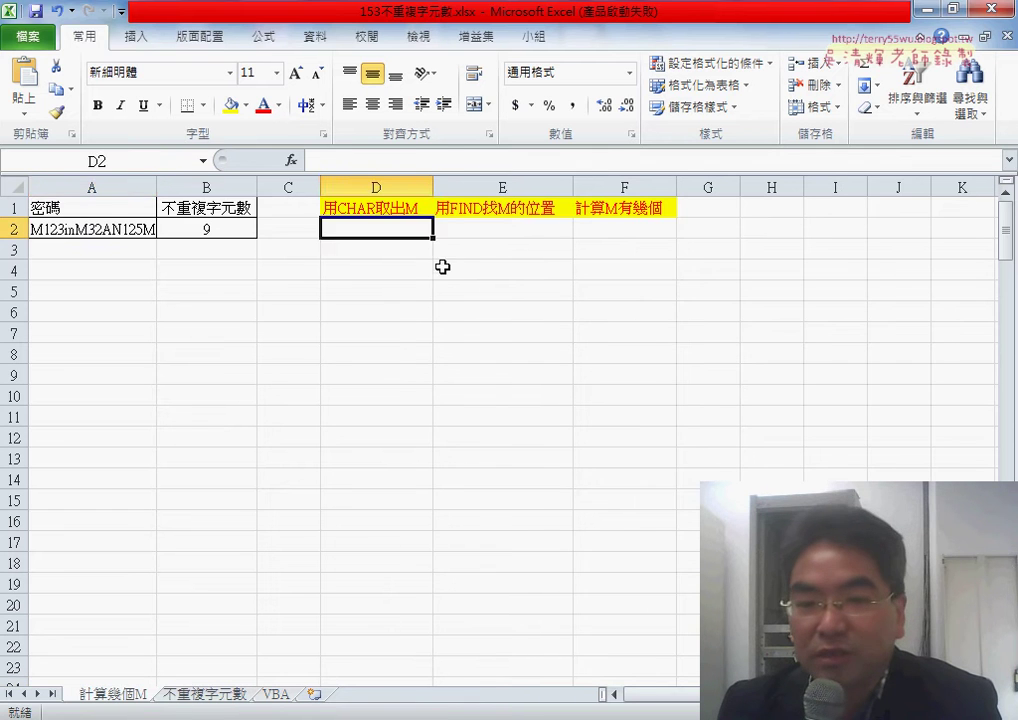
left_click(57, 230)
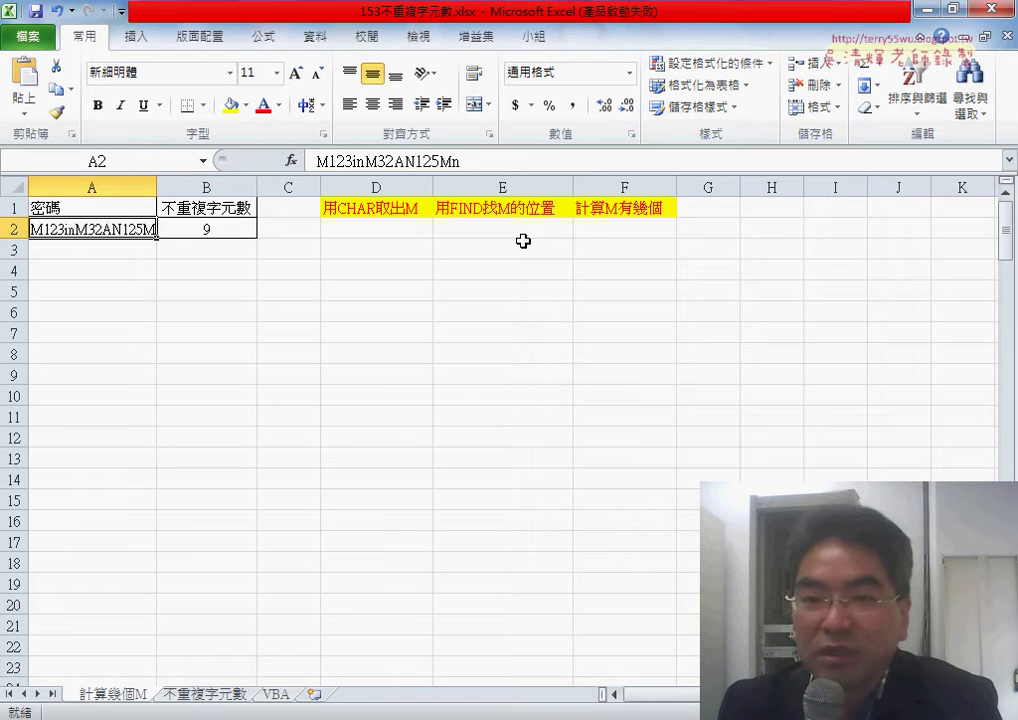
left_click(632, 230)
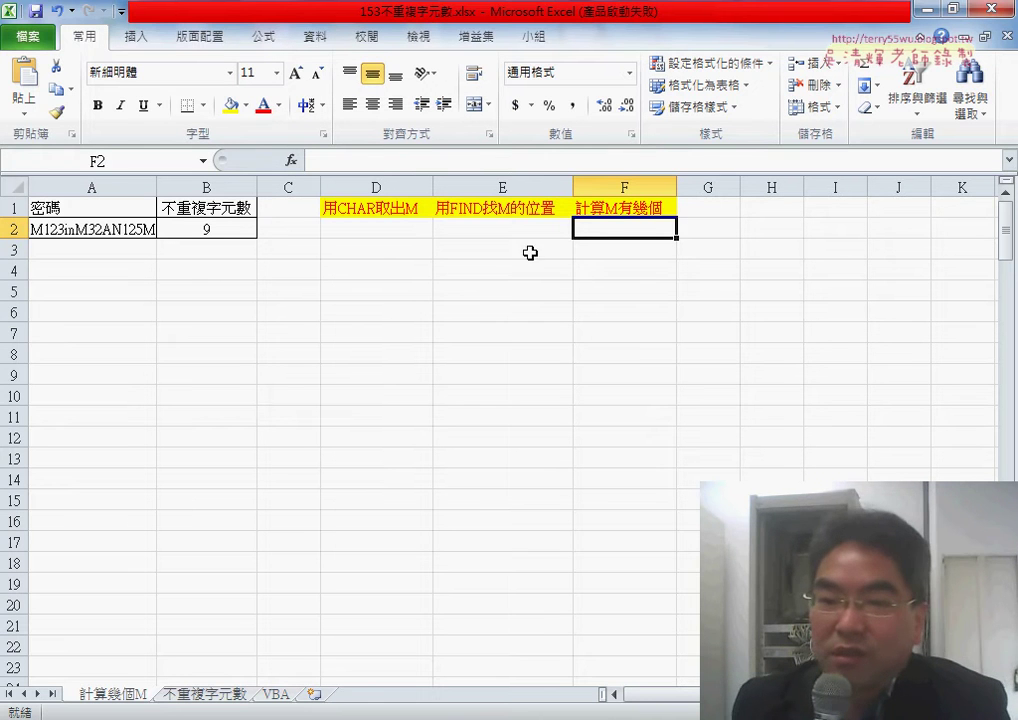
left_click(384, 230)
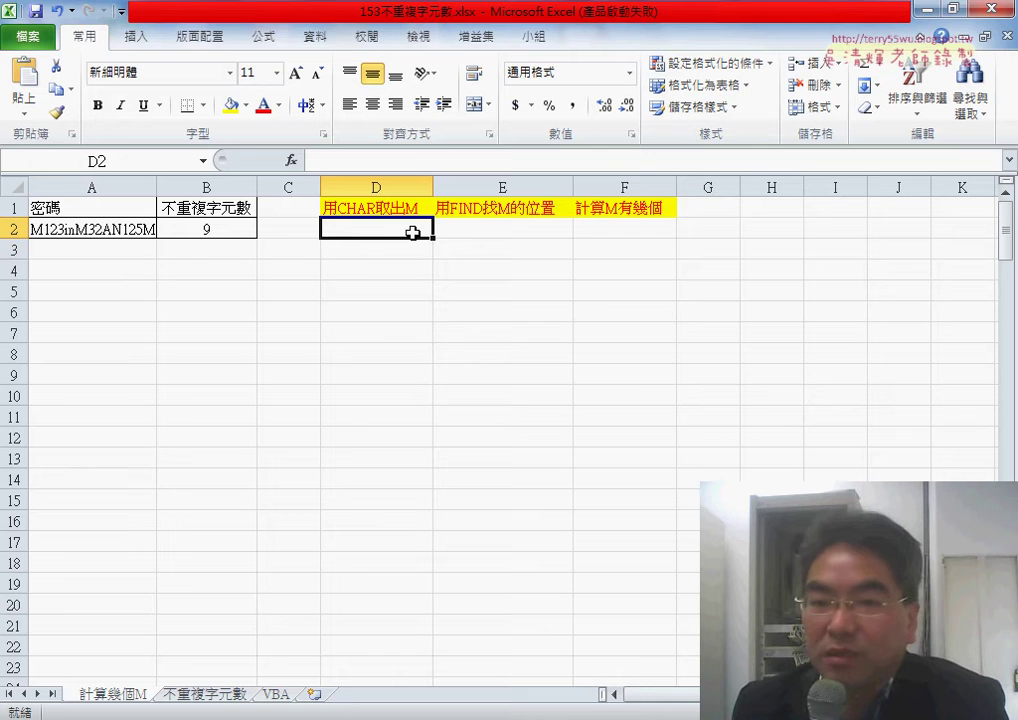
Enter =CHAR(77) in D2 from the Text functions so it returns M.
left_click(291, 160)
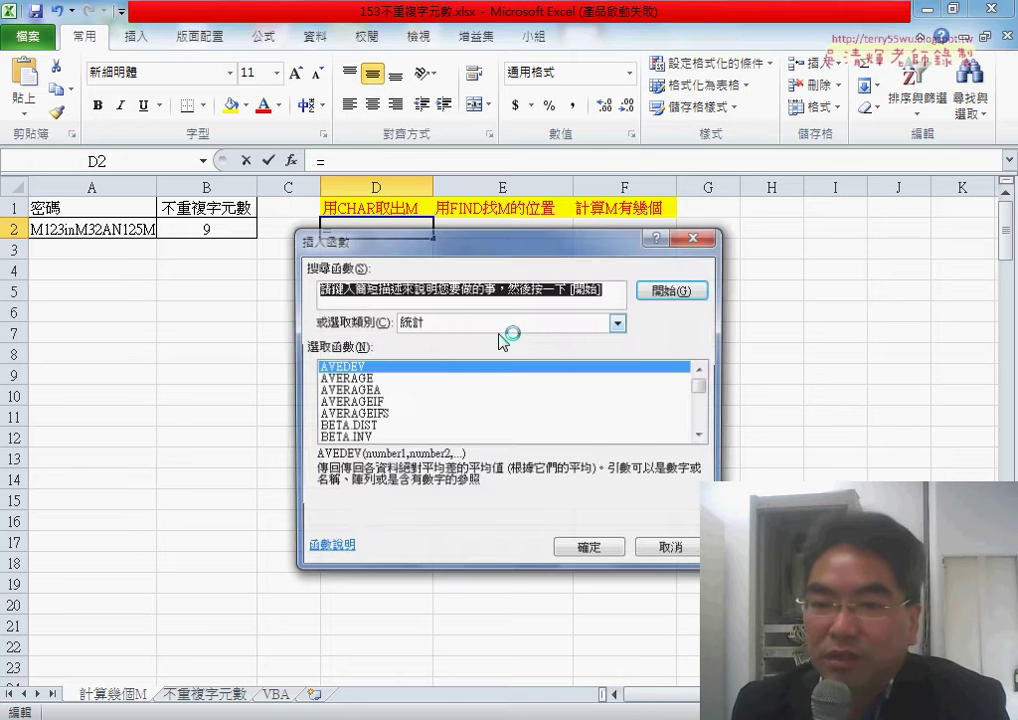
left_click(532, 324)
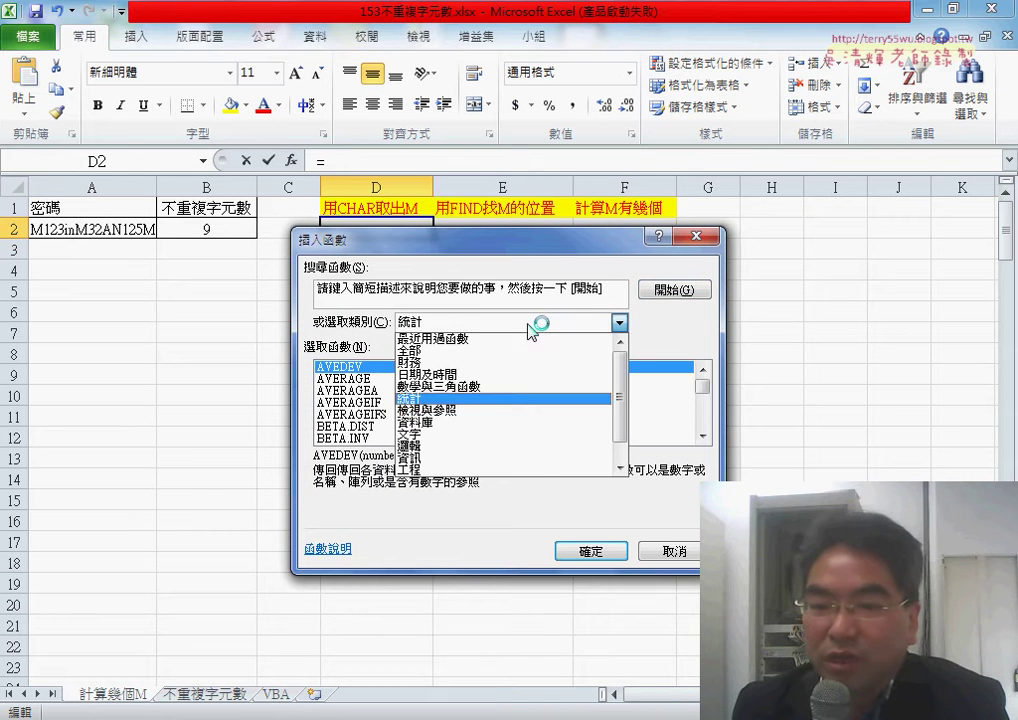
left_click(520, 434)
left_click(335, 402)
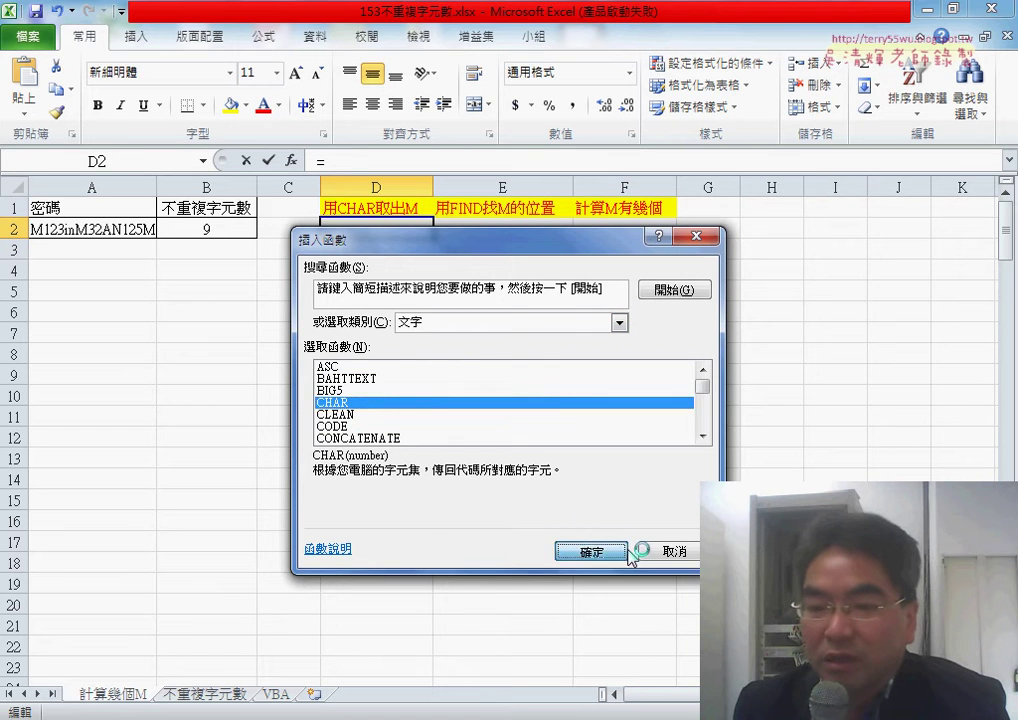
left_click(612, 552)
type("77")
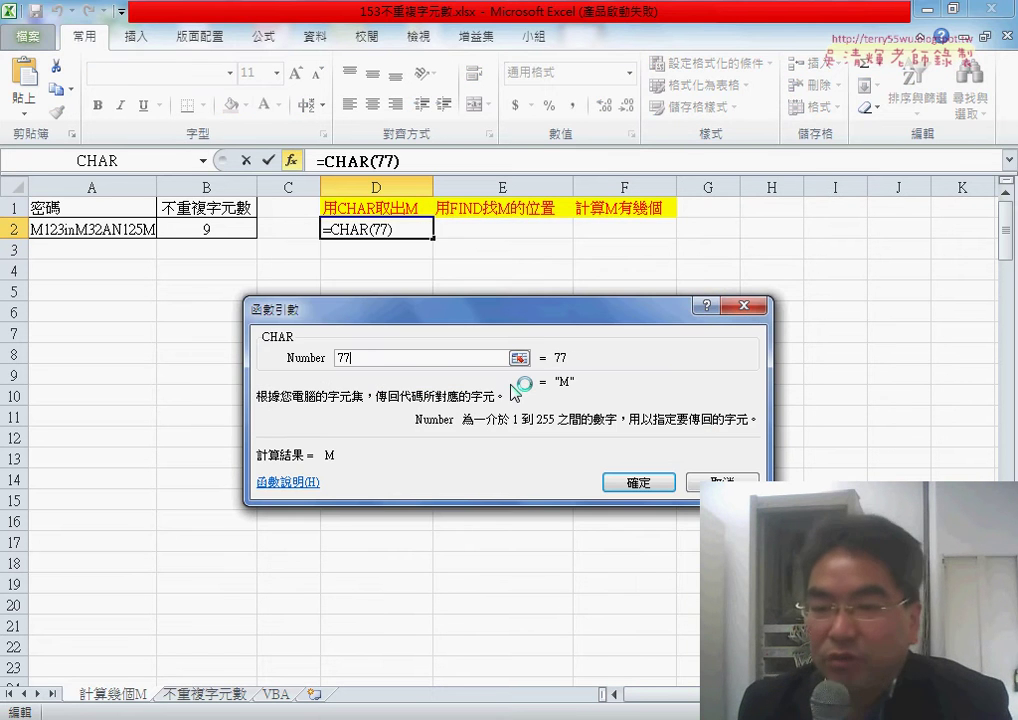
left_click(637, 483)
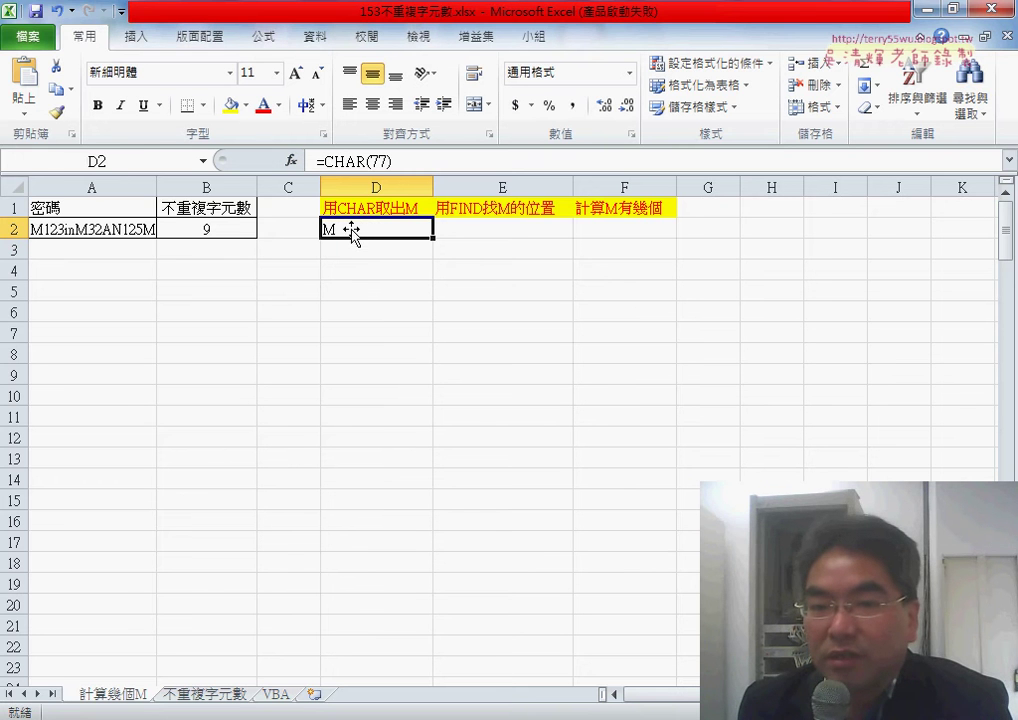
left_click(481, 228)
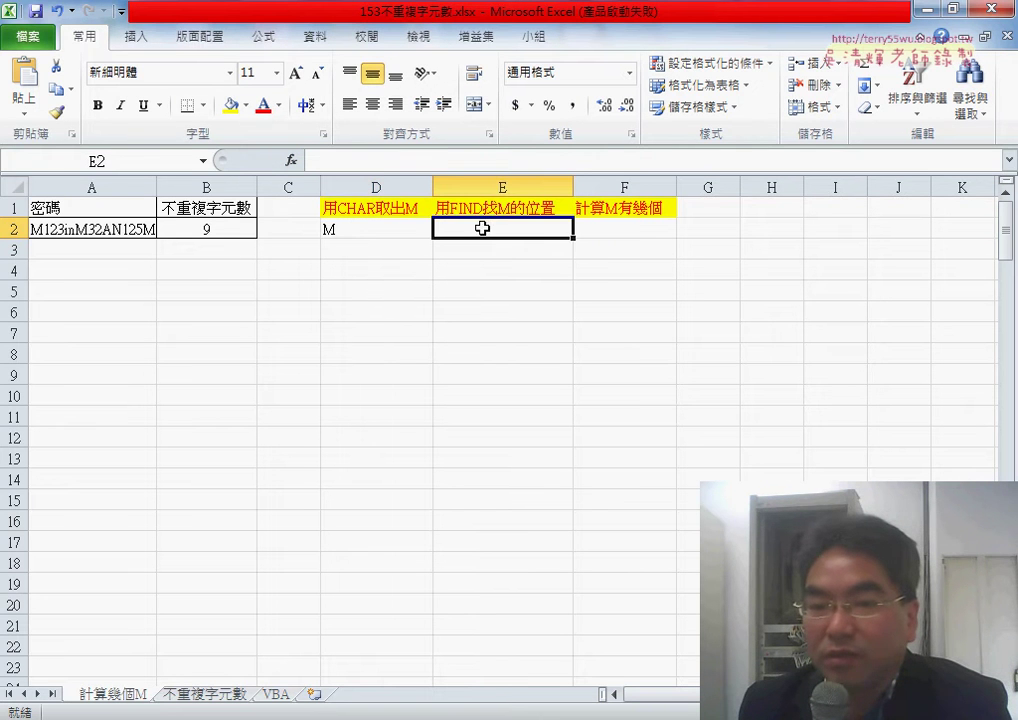
Insert FIND into E2 with char(77) as its Find_text.
left_click(299, 164)
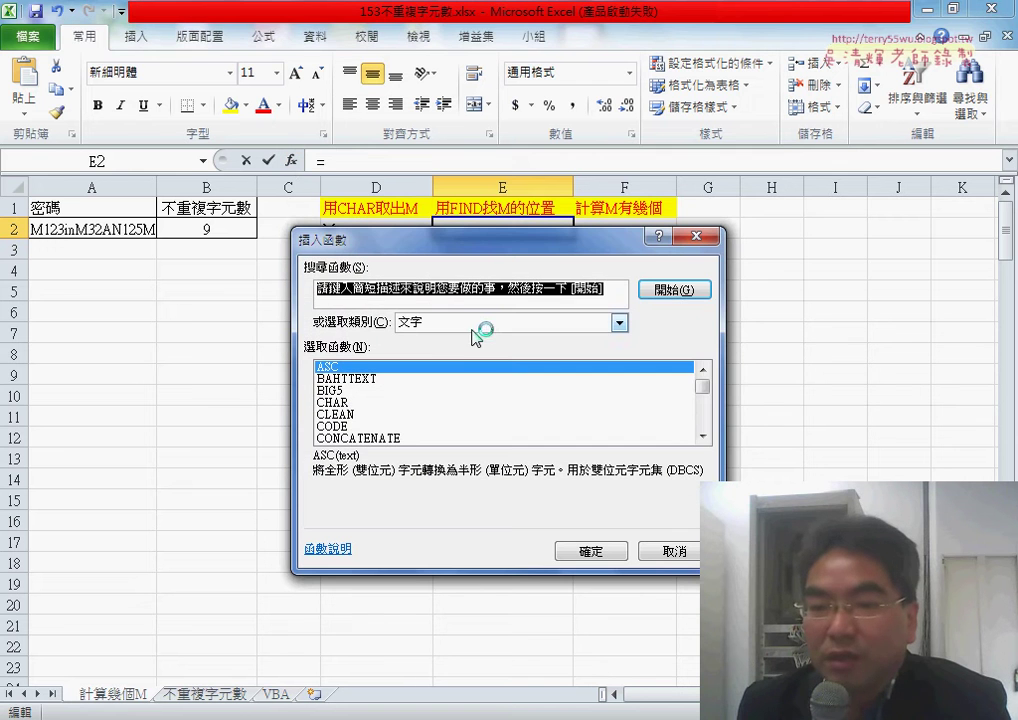
scroll(704, 400, "down", 2)
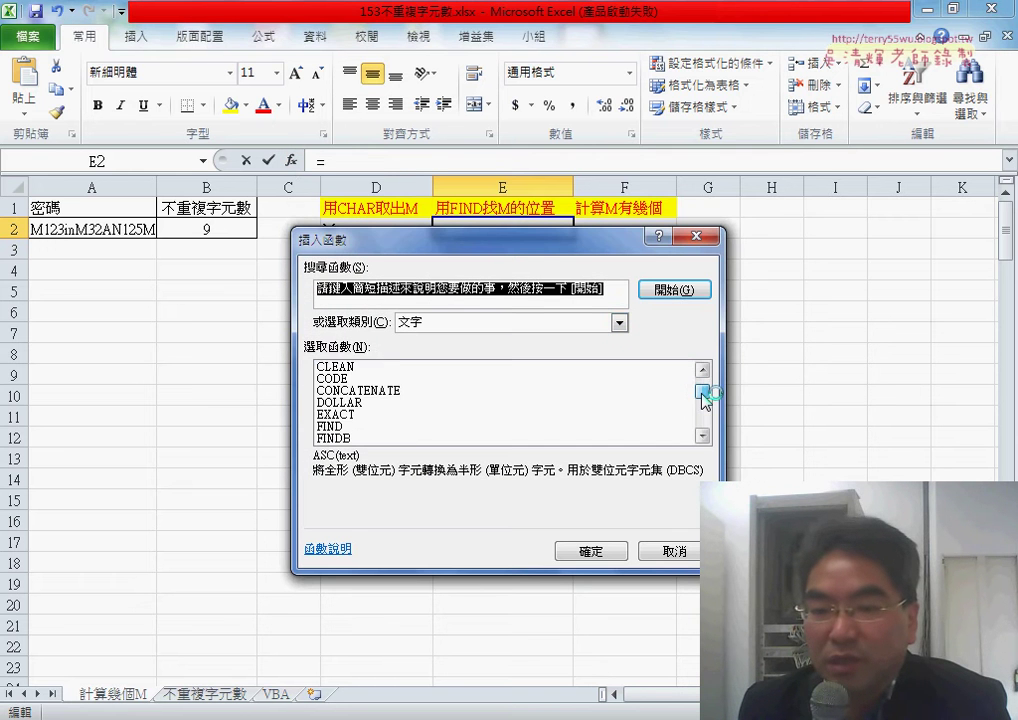
left_click(588, 402)
left_click(580, 553)
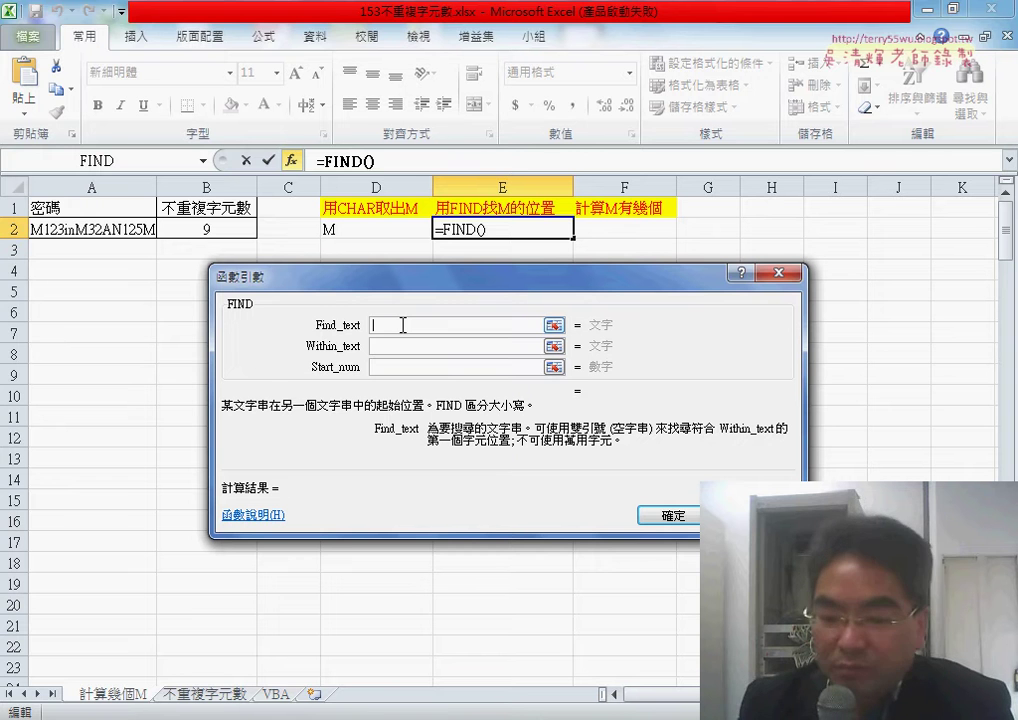
type("M")
left_click(409, 346)
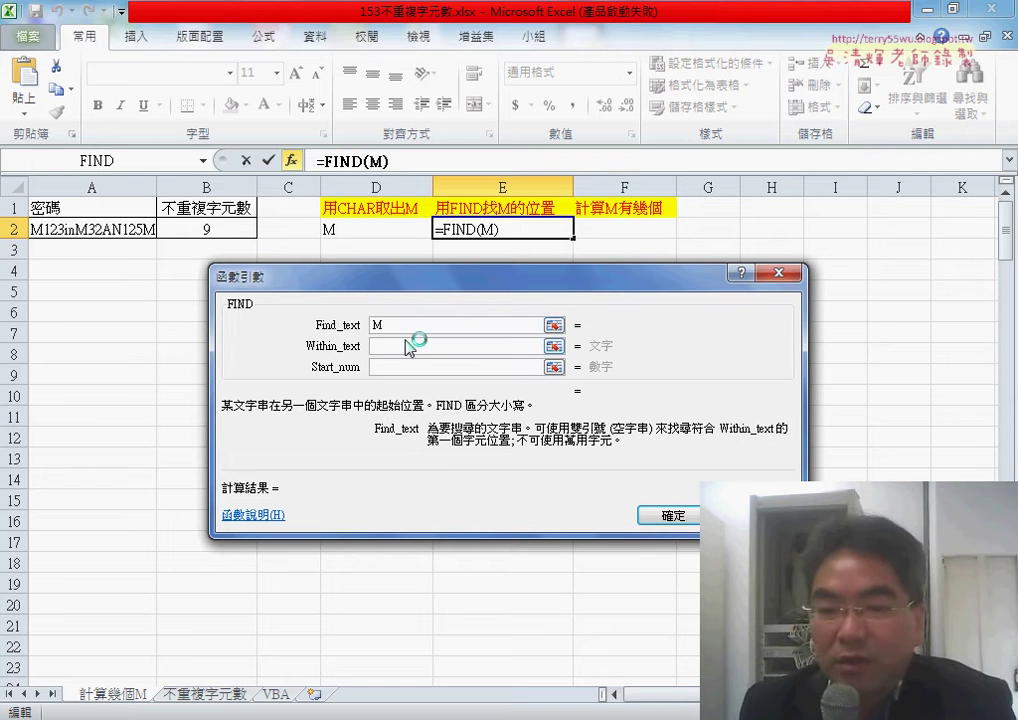
left_click(372, 325)
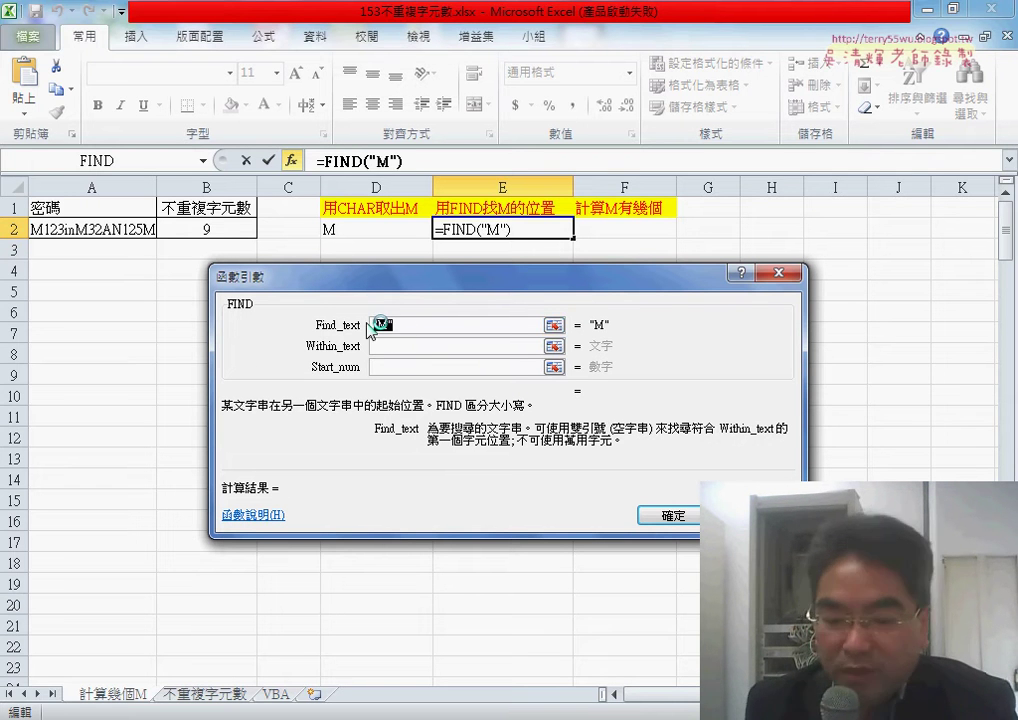
type("cha")
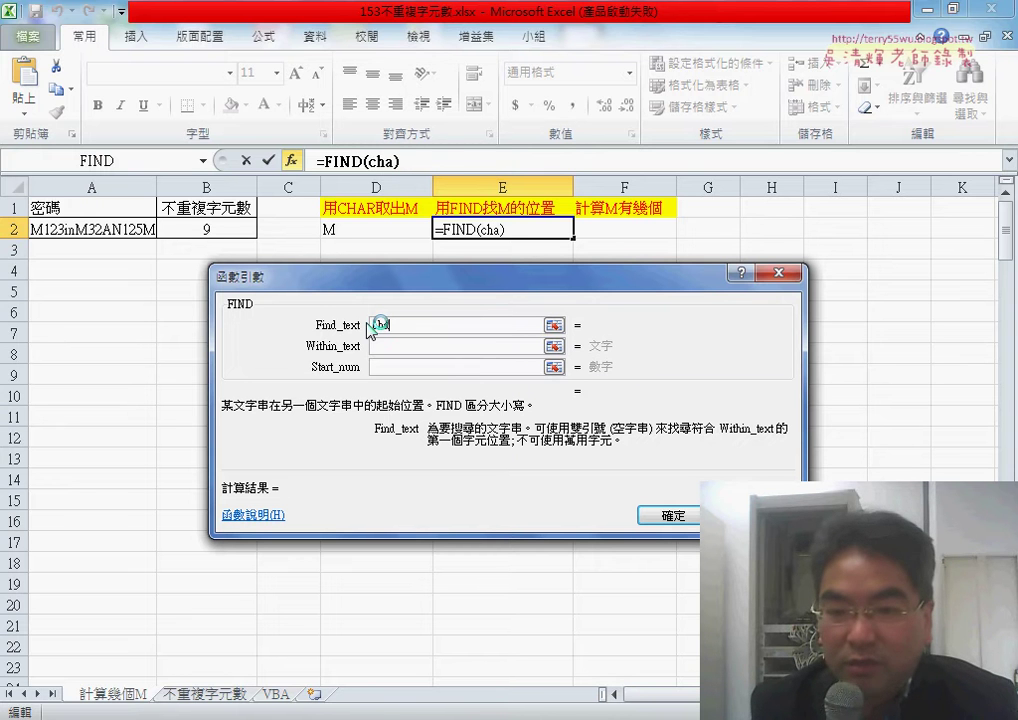
type("r(")
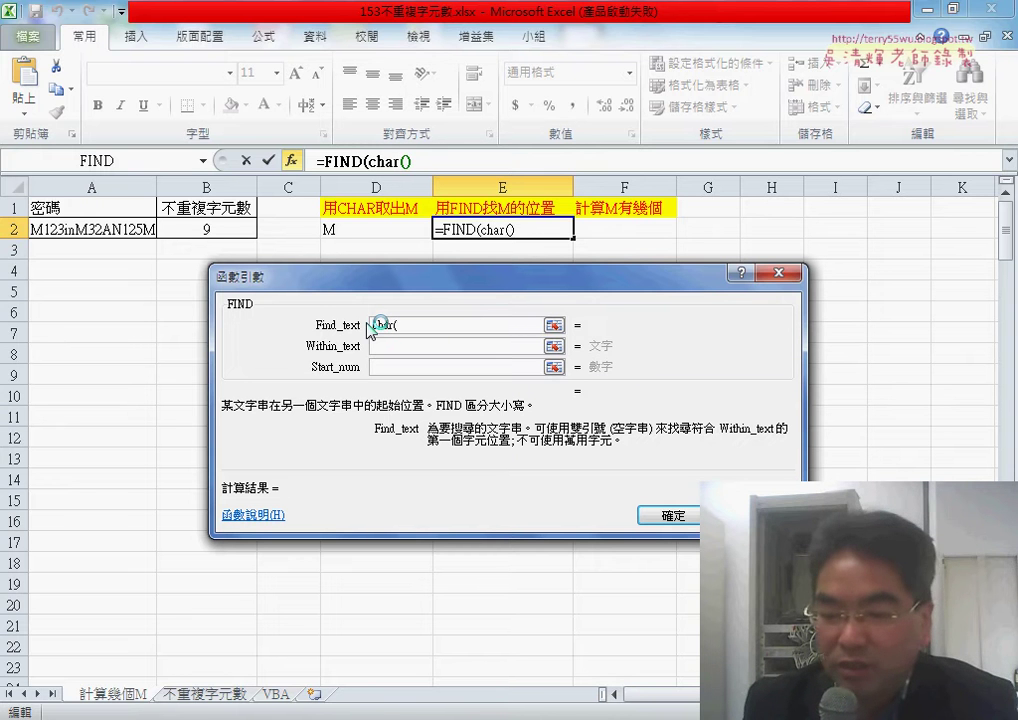
type("77)")
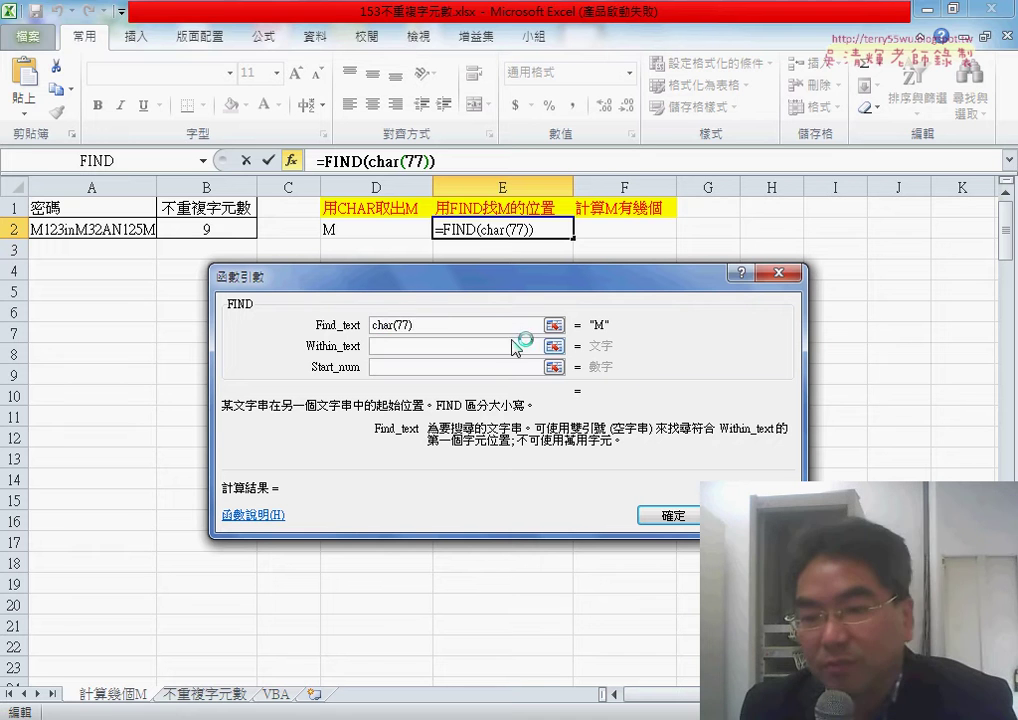
Highlight the char(77) entry, then set Within_text to cell A2.
left_click_drag(413, 325, 357, 322)
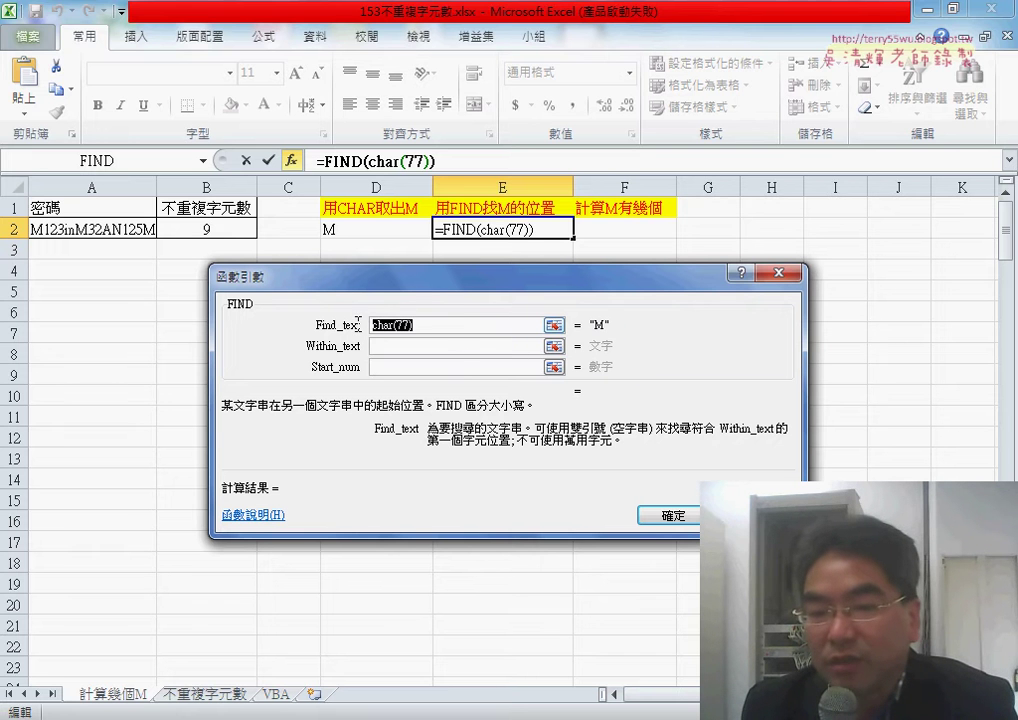
left_click(458, 346)
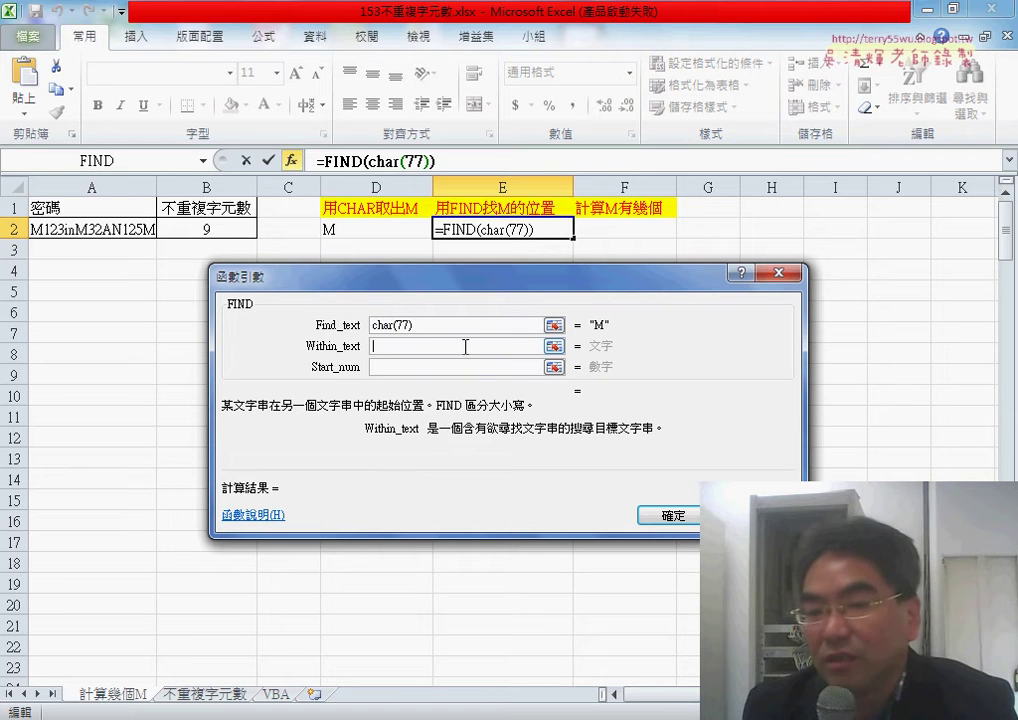
double_click(376, 327)
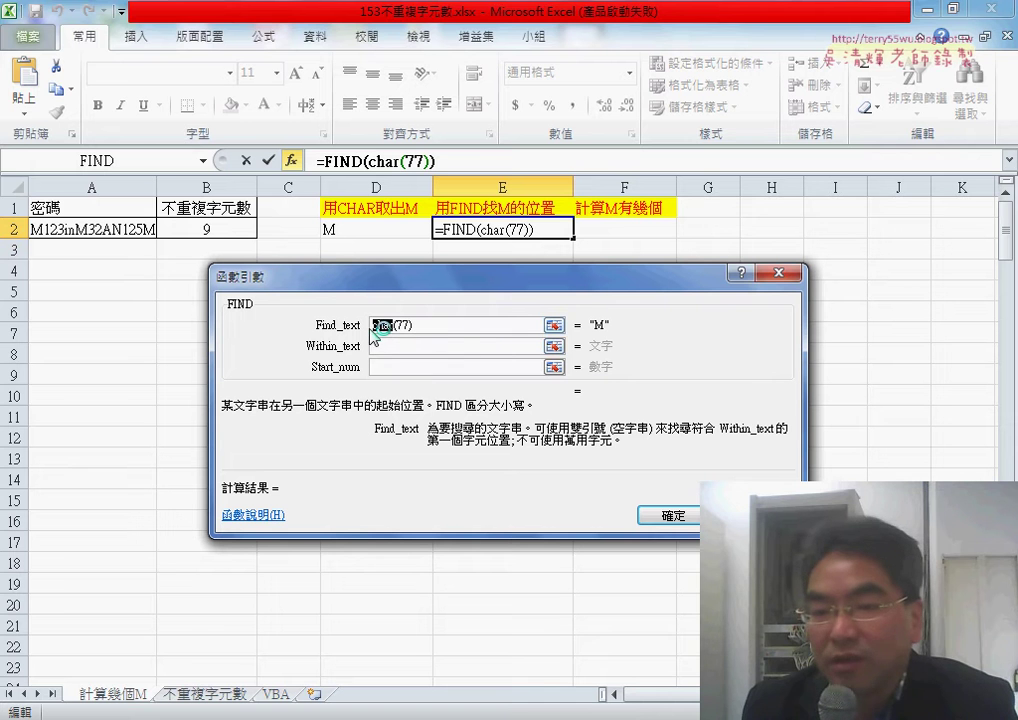
left_click(424, 348)
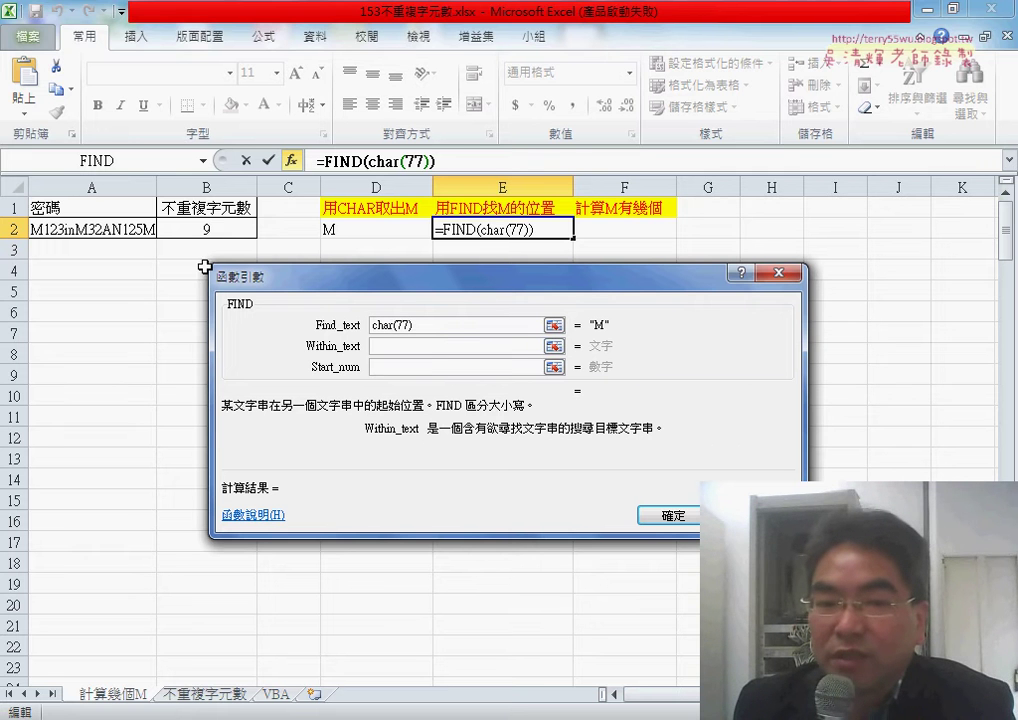
left_click(103, 231)
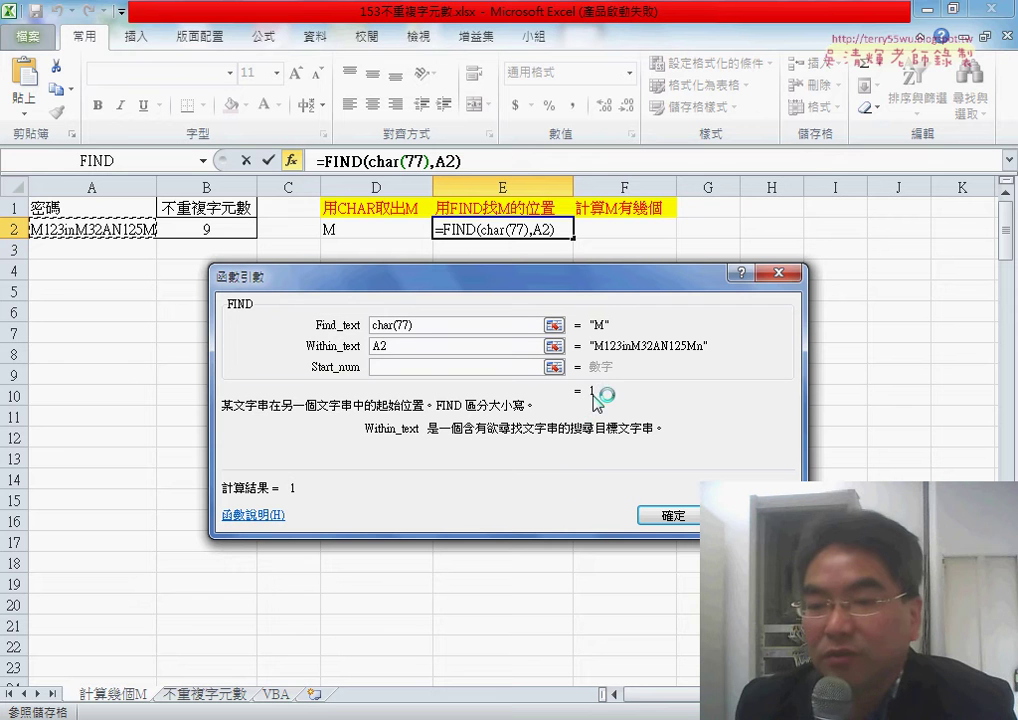
left_click(409, 367)
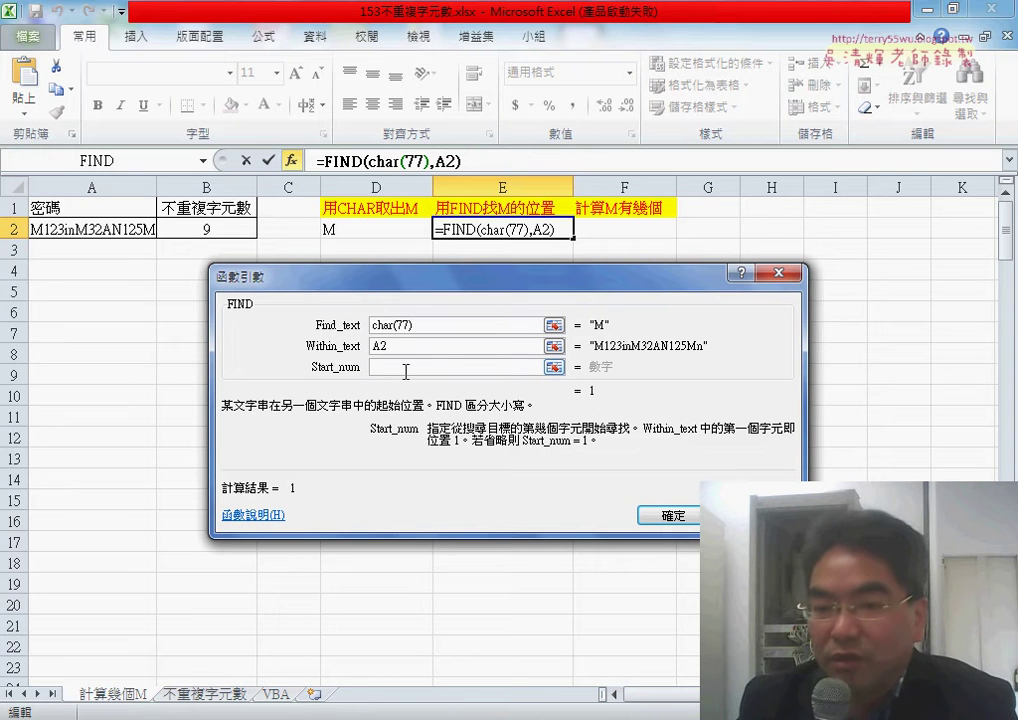
Test Start_num values 2 and 8 with on-screen annotations, then clear it so FIND returns 1.
type("2")
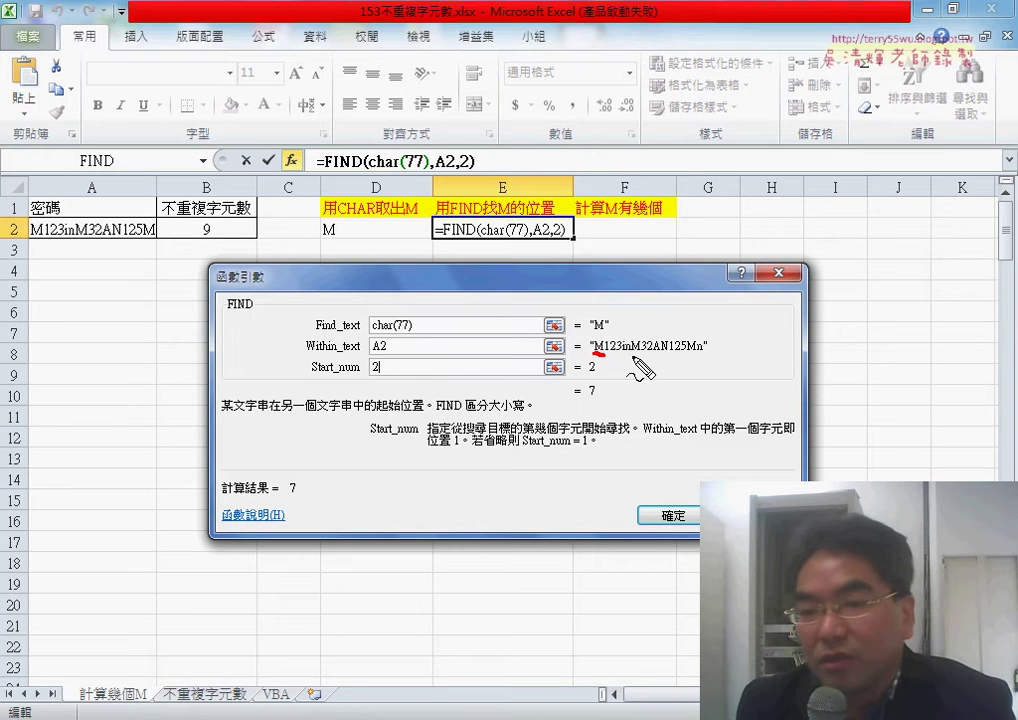
left_click_drag(380, 358, 384, 360)
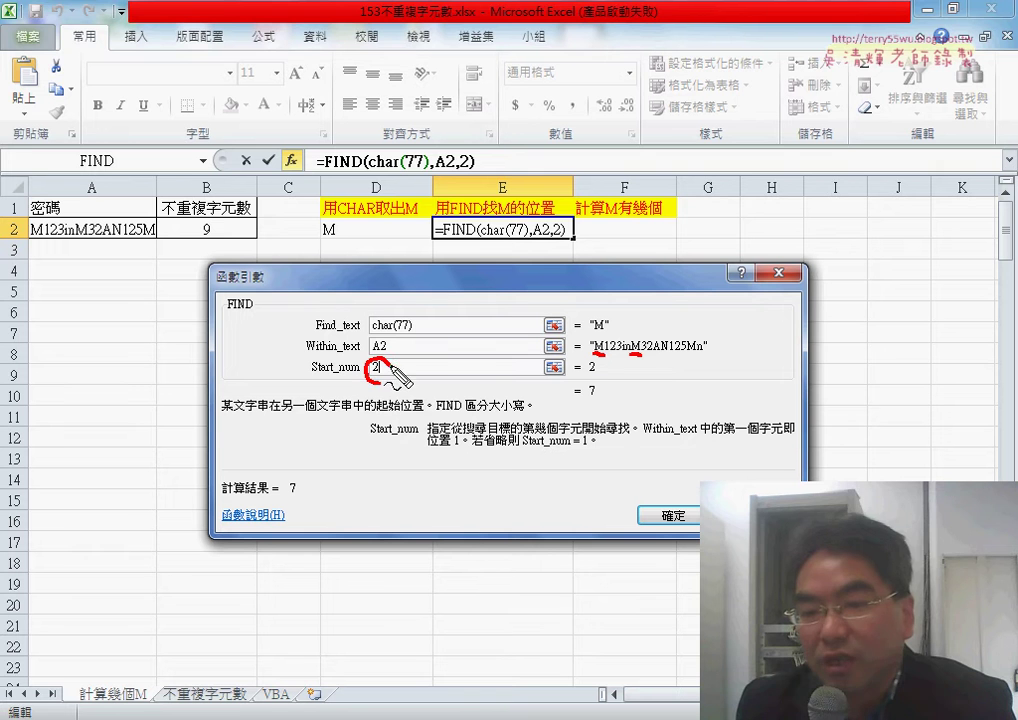
left_click_drag(592, 373, 604, 374)
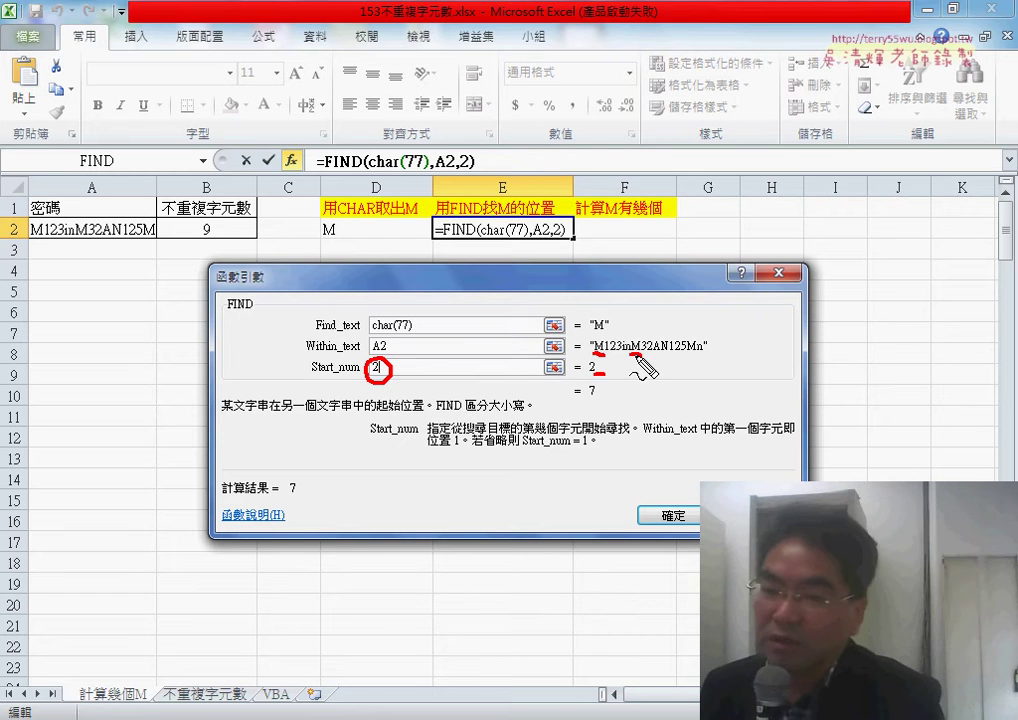
left_click_drag(633, 353, 642, 353)
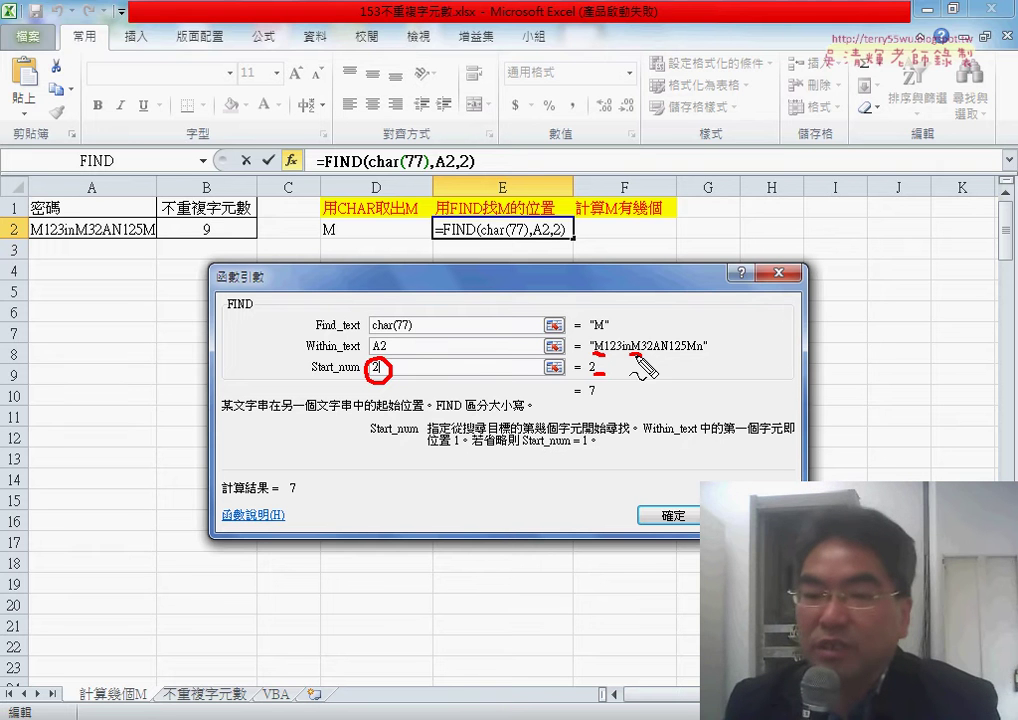
left_click_drag(311, 372, 362, 372)
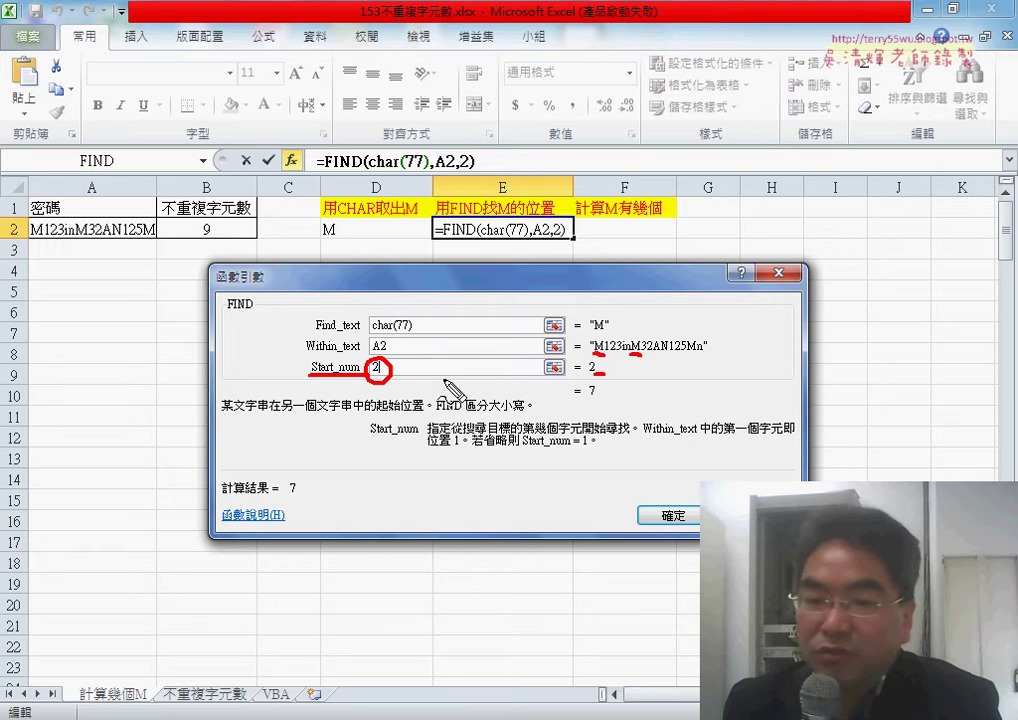
key("Escape")
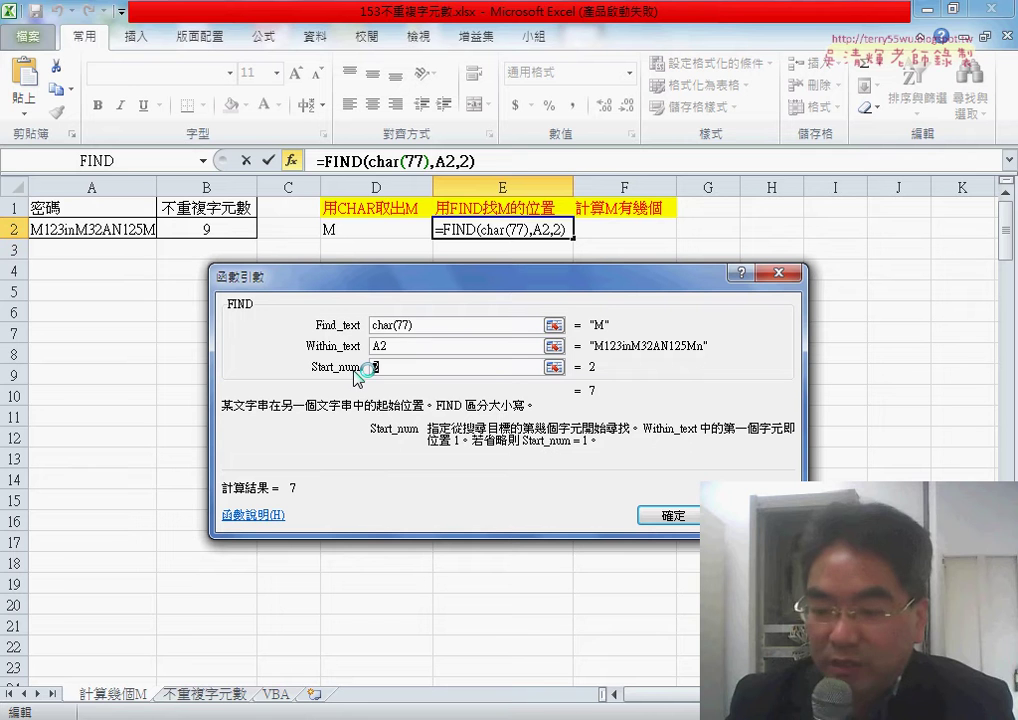
type("8")
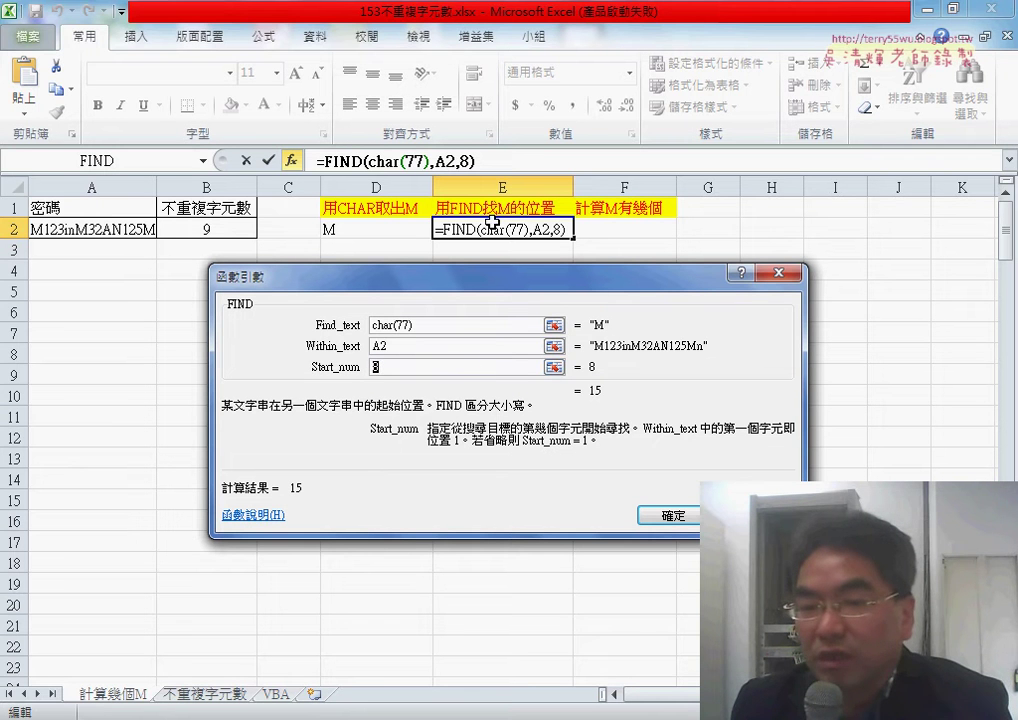
key("BackSpace")
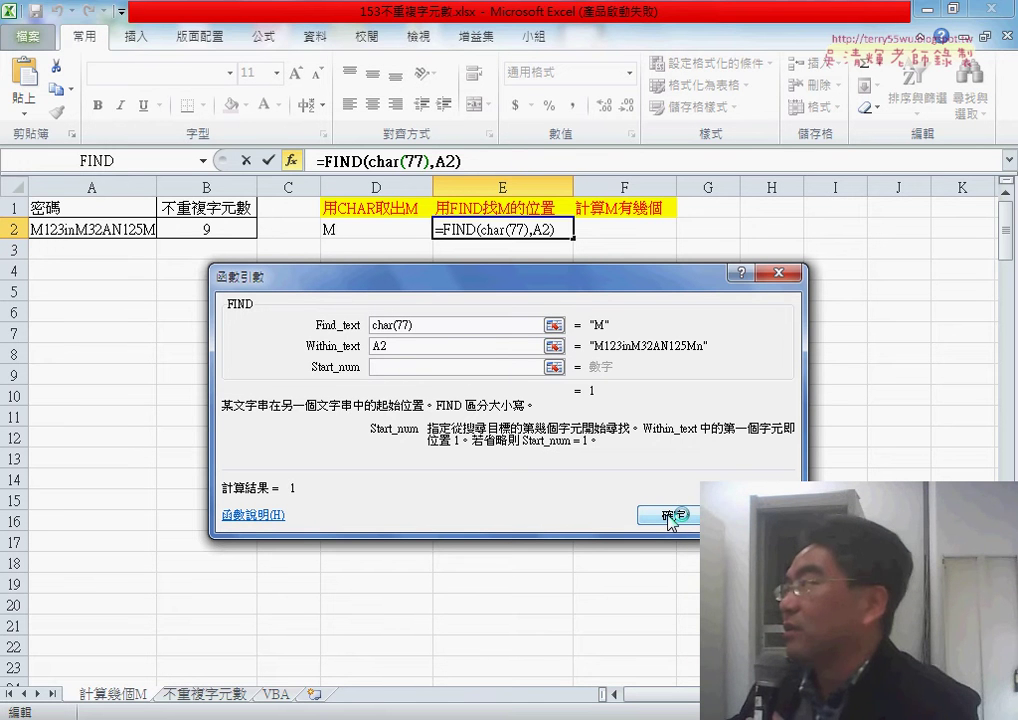
Confirm E2's FIND formula, then rerun it with start positions 2 and 8.
left_click(670, 517)
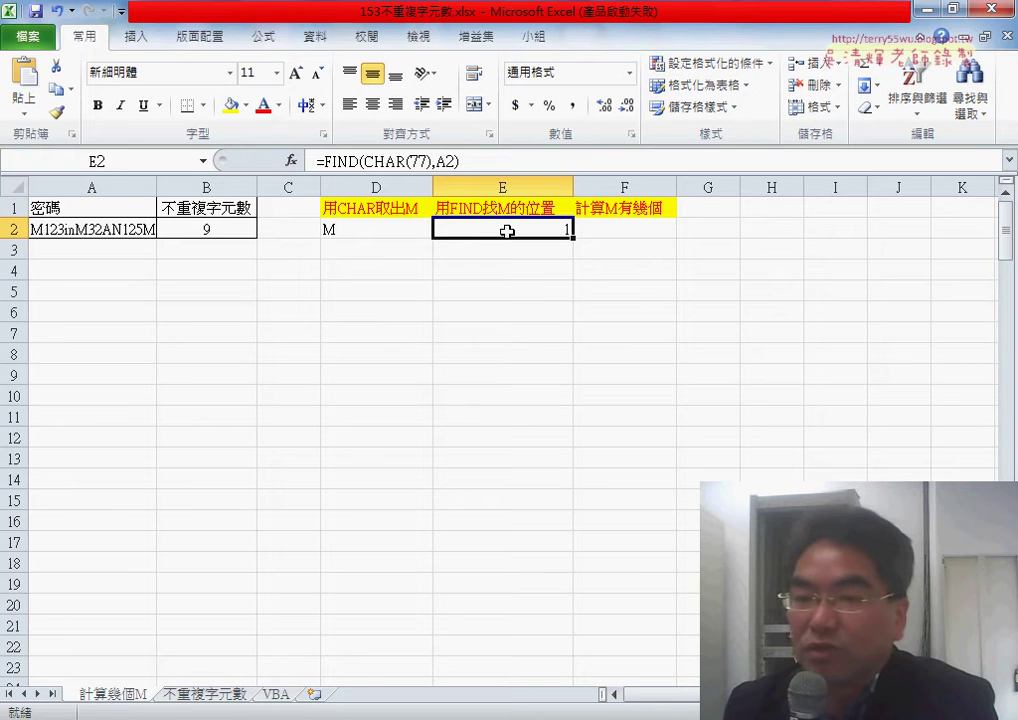
left_click(513, 162)
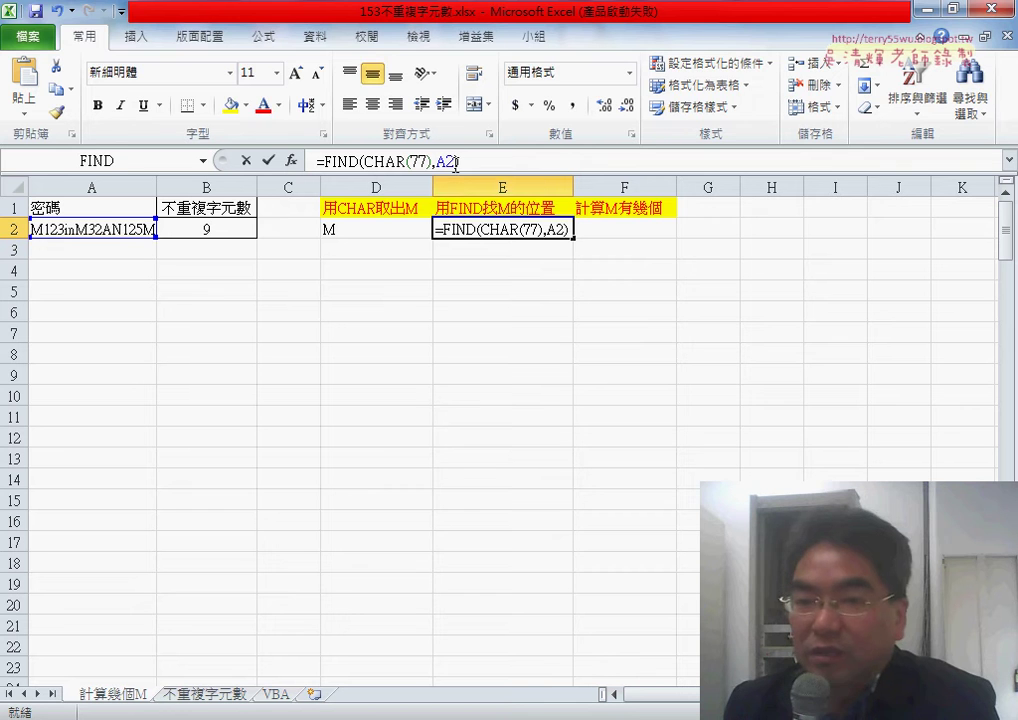
type(",")
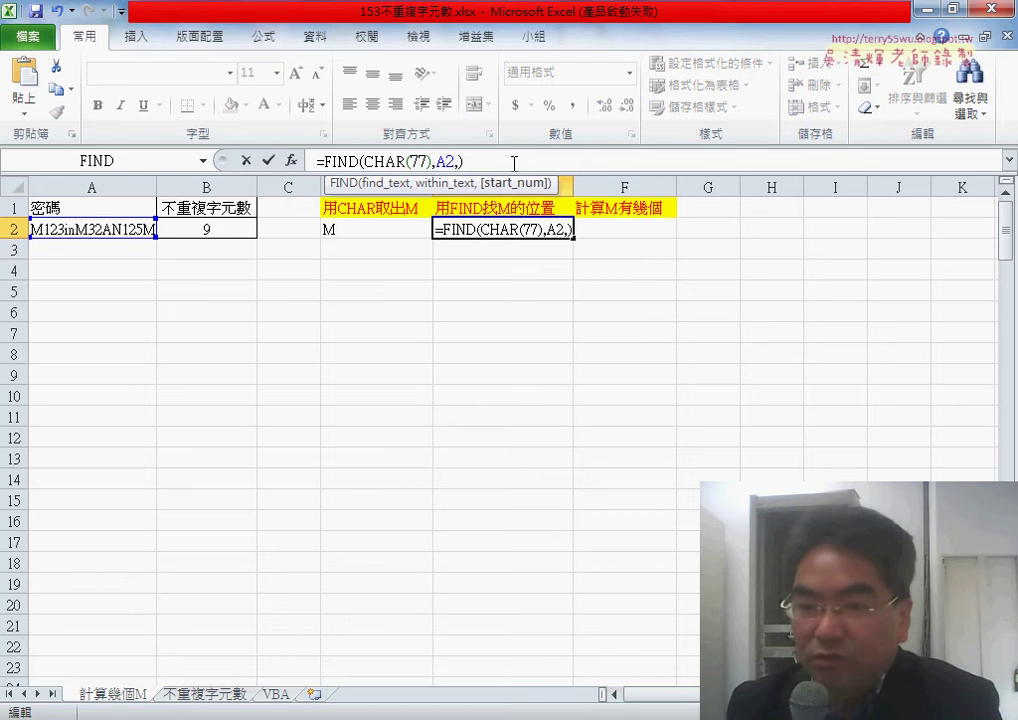
type("2")
left_click(268, 160)
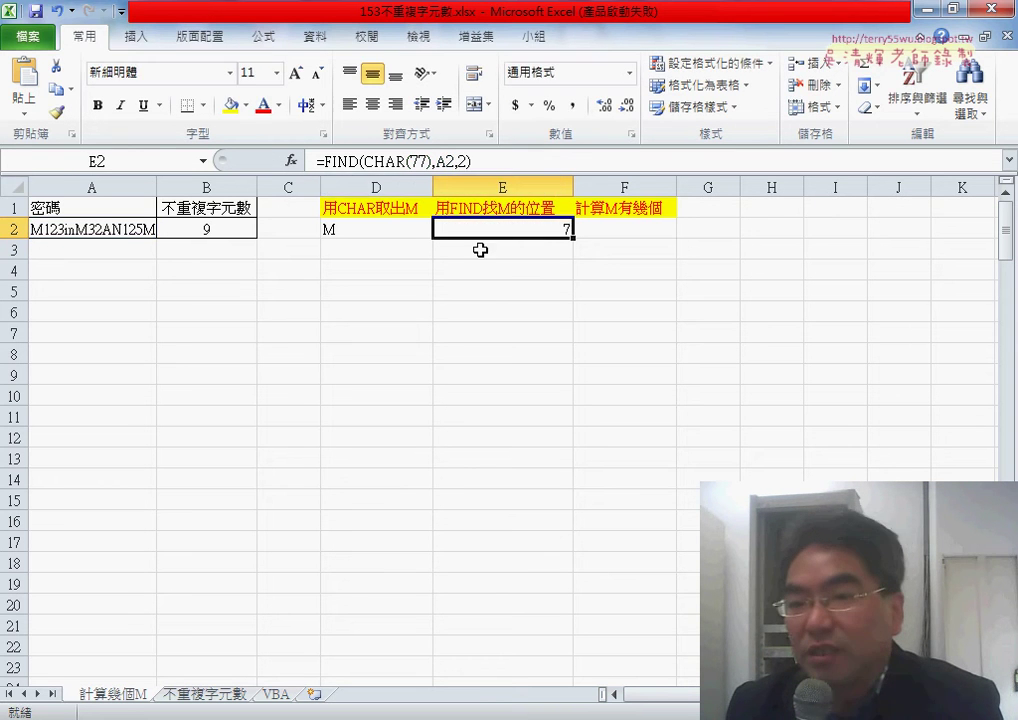
double_click(461, 162)
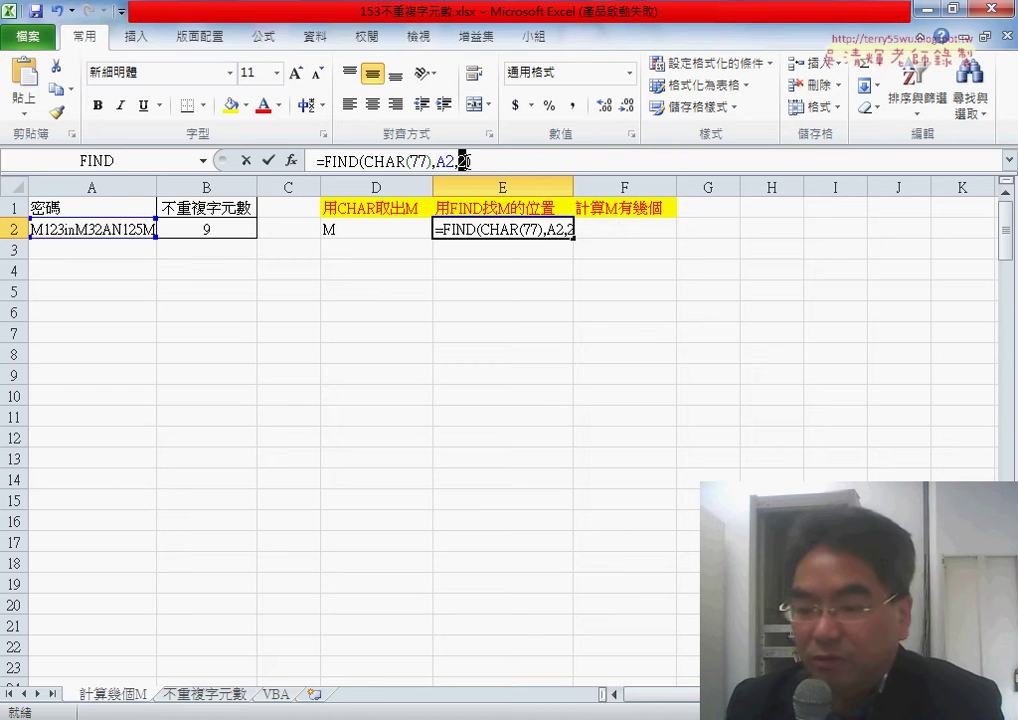
type("8")
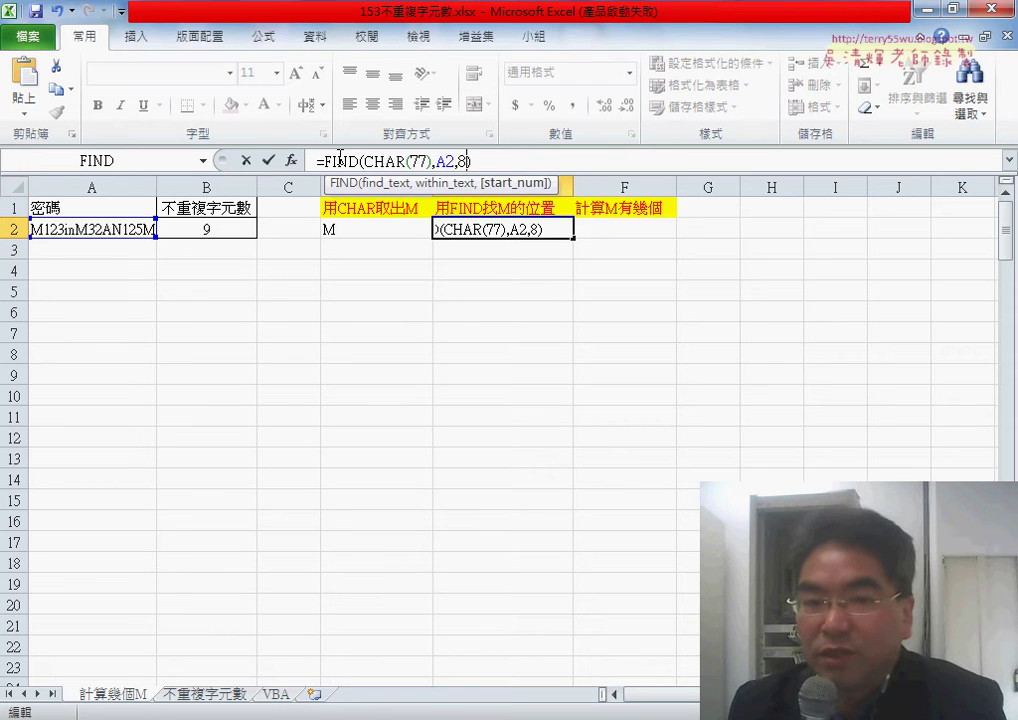
left_click(268, 160)
left_click(573, 187)
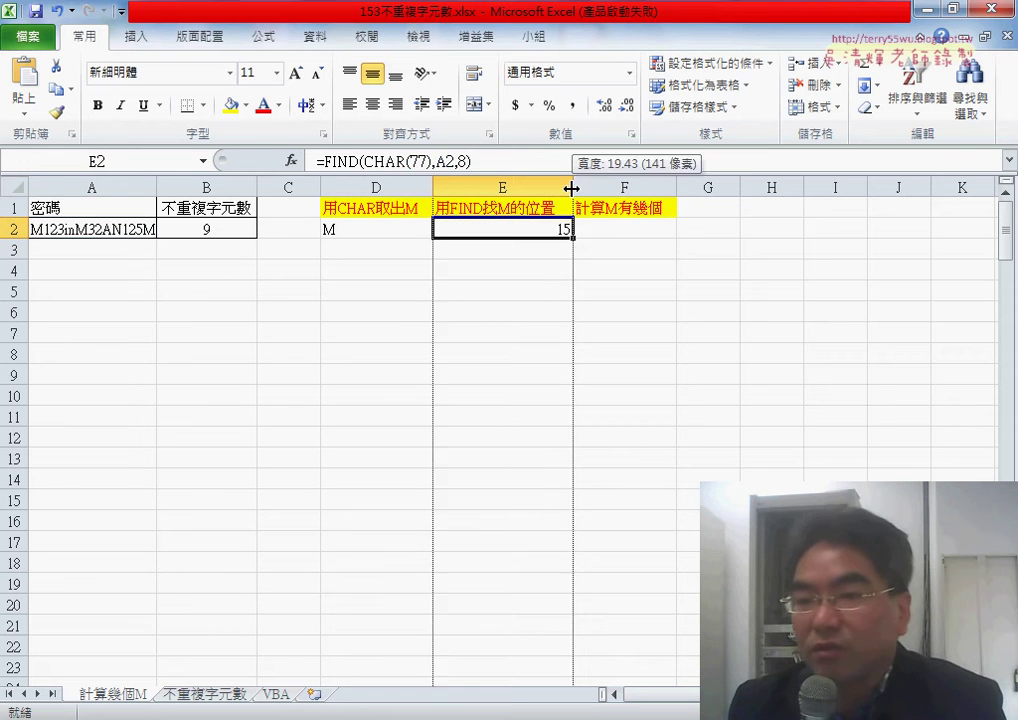
Change E2's start position to 16, giving #VALUE!, then select F2.
left_click(464, 161)
double_click(464, 161)
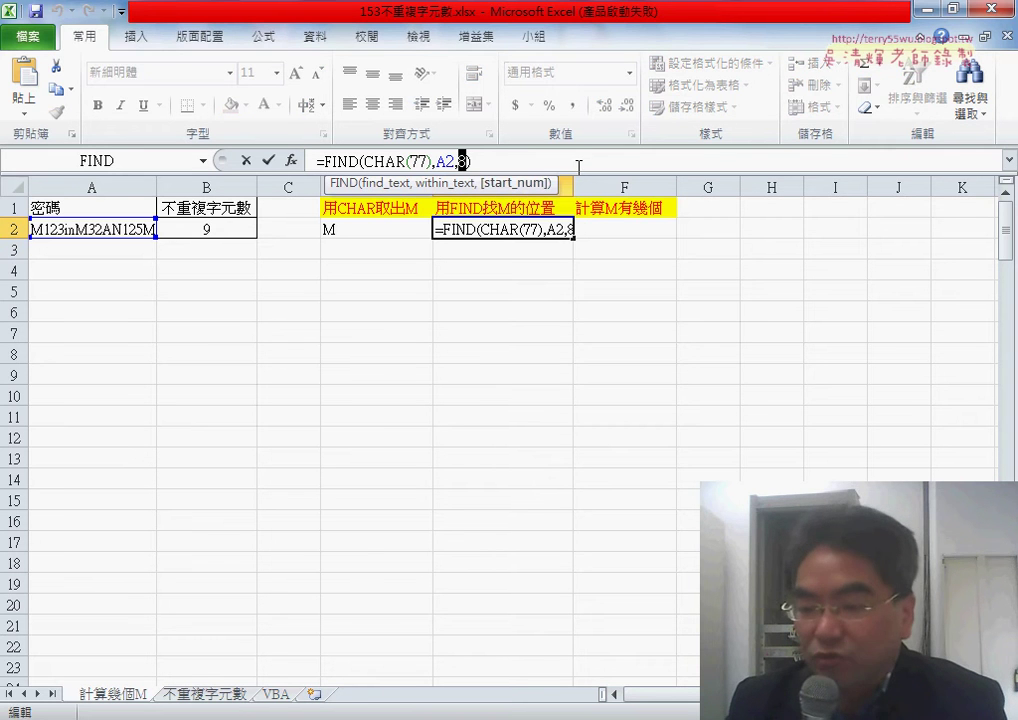
type("16")
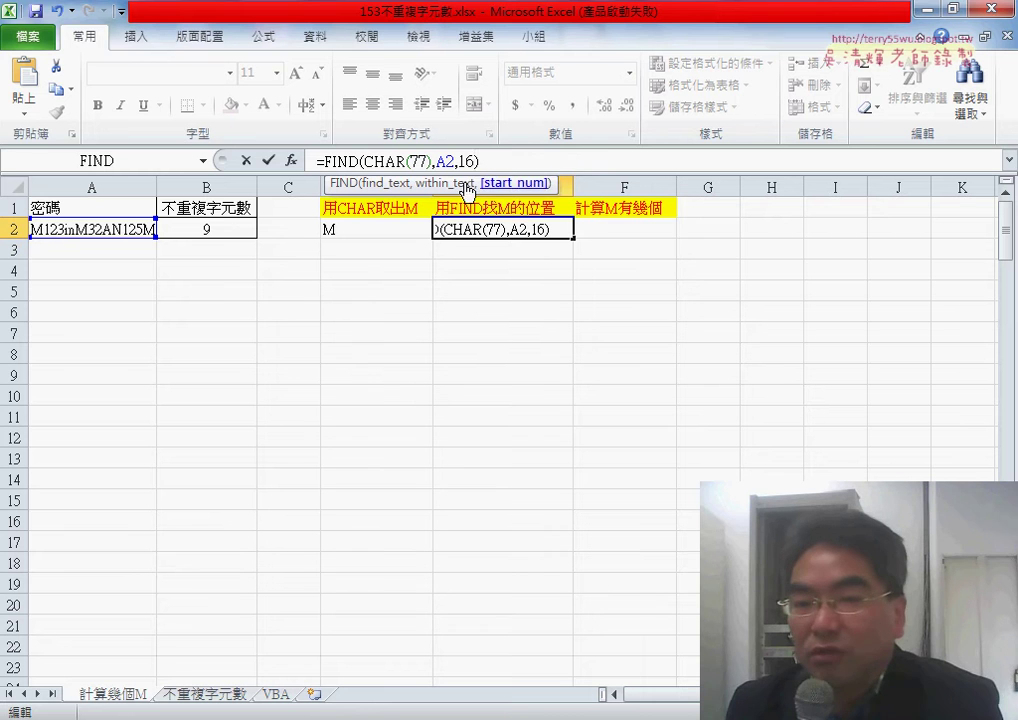
left_click(270, 161)
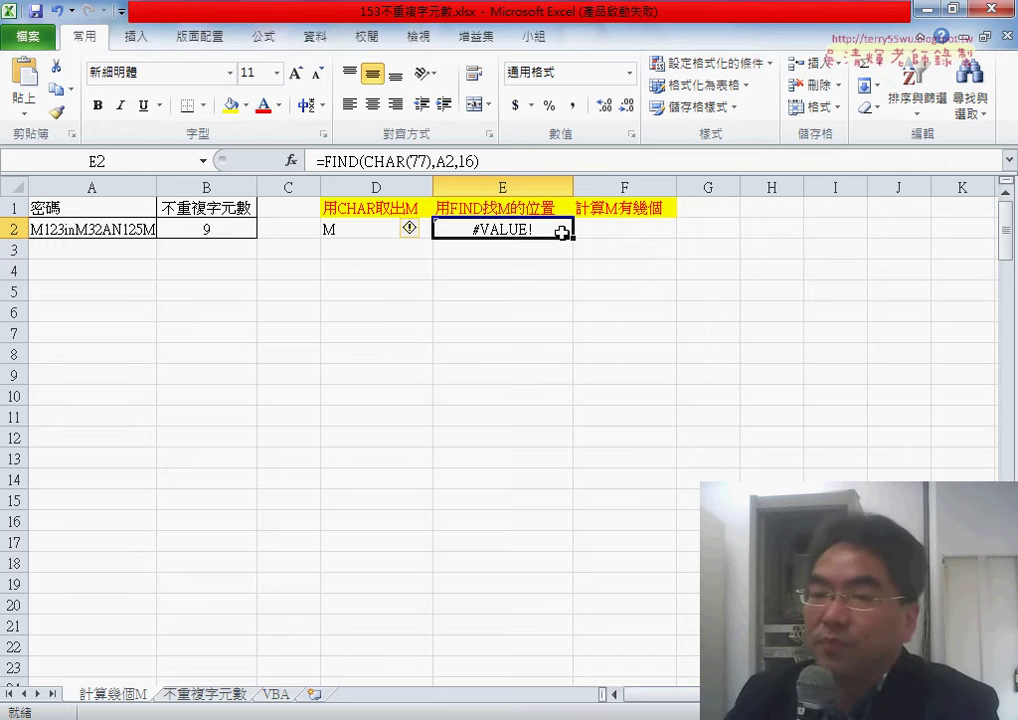
left_click(467, 160)
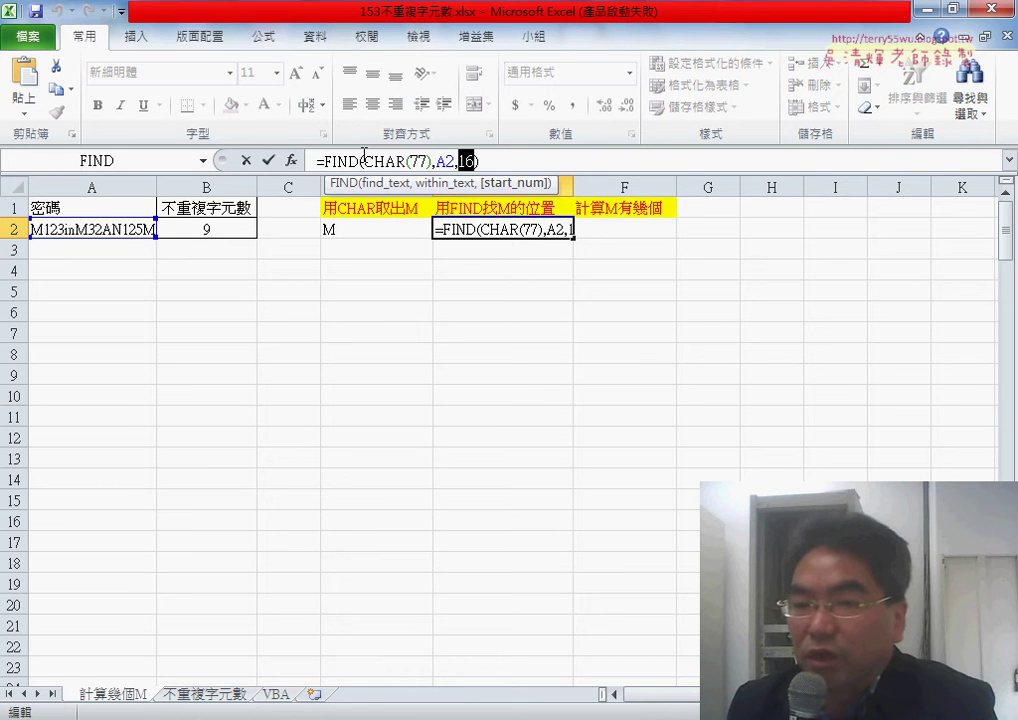
left_click(620, 228)
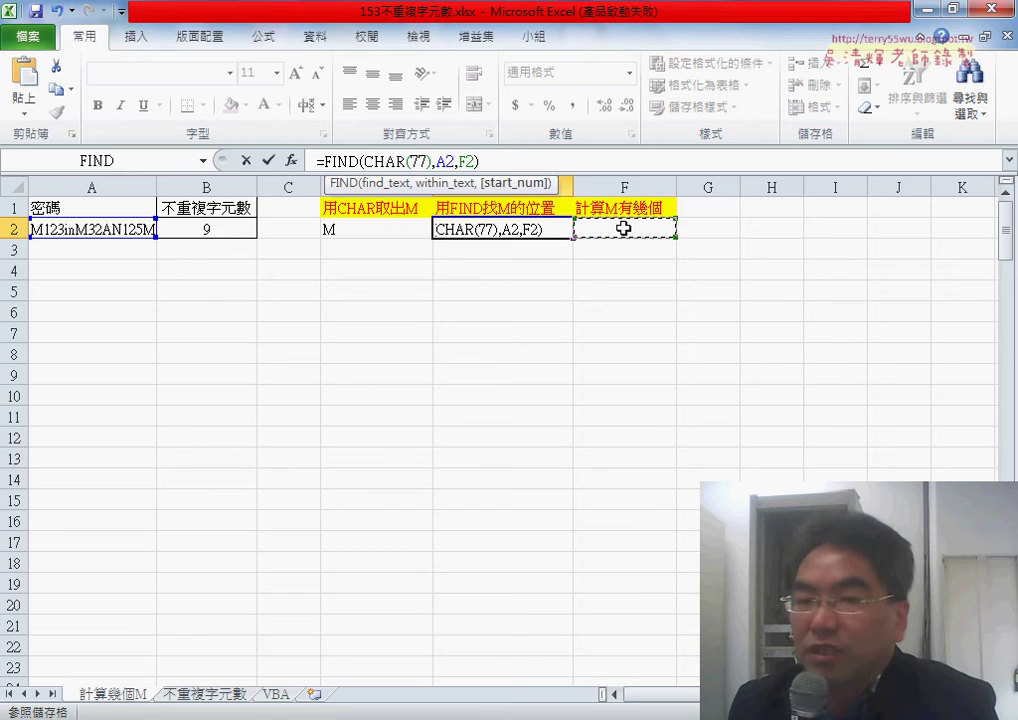
key("Escape")
left_click(652, 226)
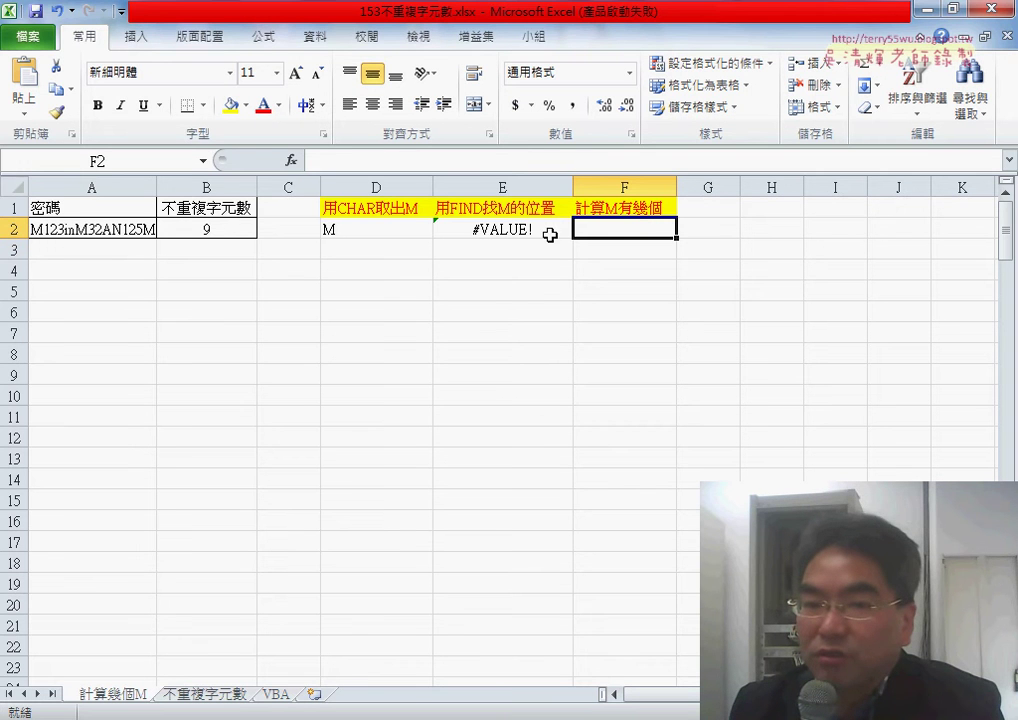
Start a function in F2 while annotating the M, FIND and #Value on screen.
left_click(291, 161)
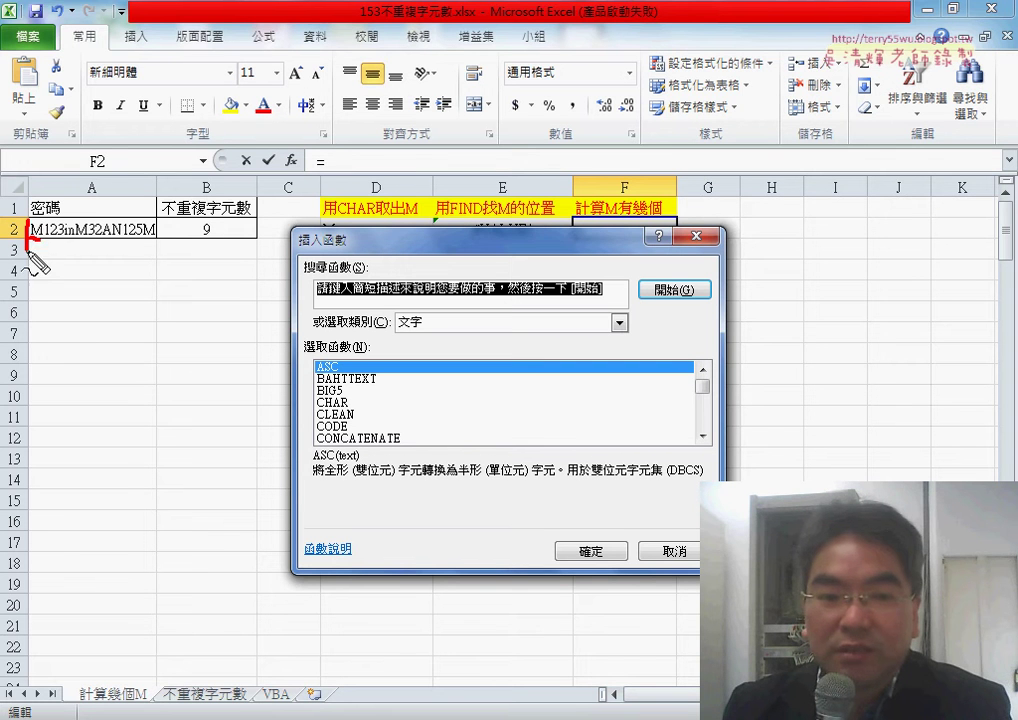
left_click_drag(43, 226, 43, 250)
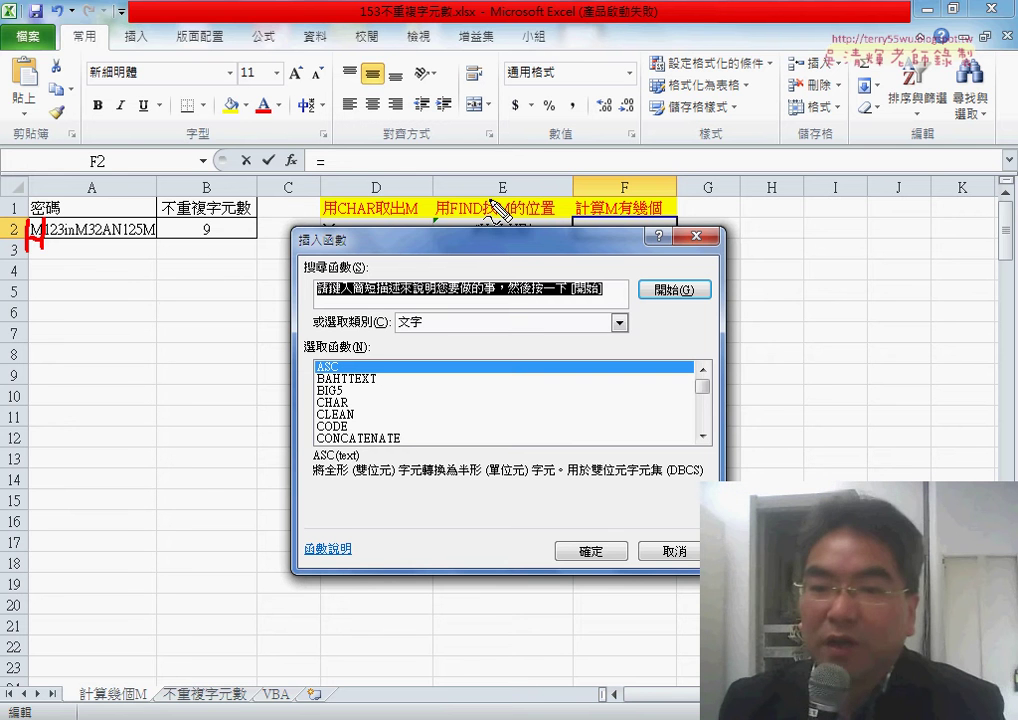
left_click_drag(455, 214, 476, 213)
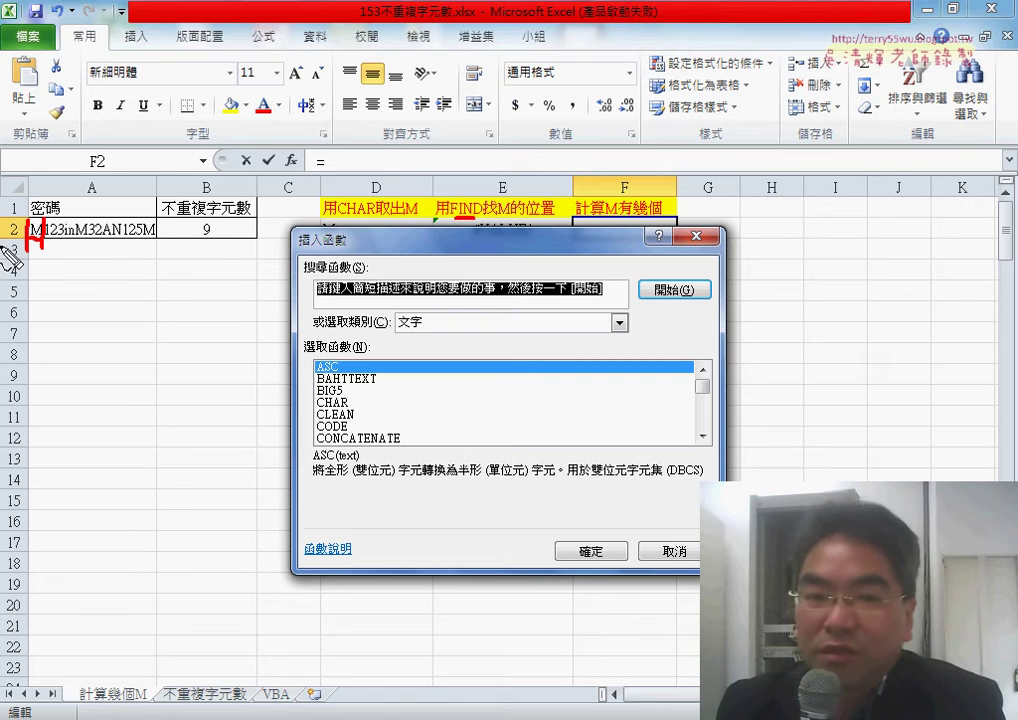
mouse_move(57, 290)
left_mouse_down()
mouse_move(92, 288)
mouse_move(100, 300)
mouse_move(72, 326)
left_mouse_up()
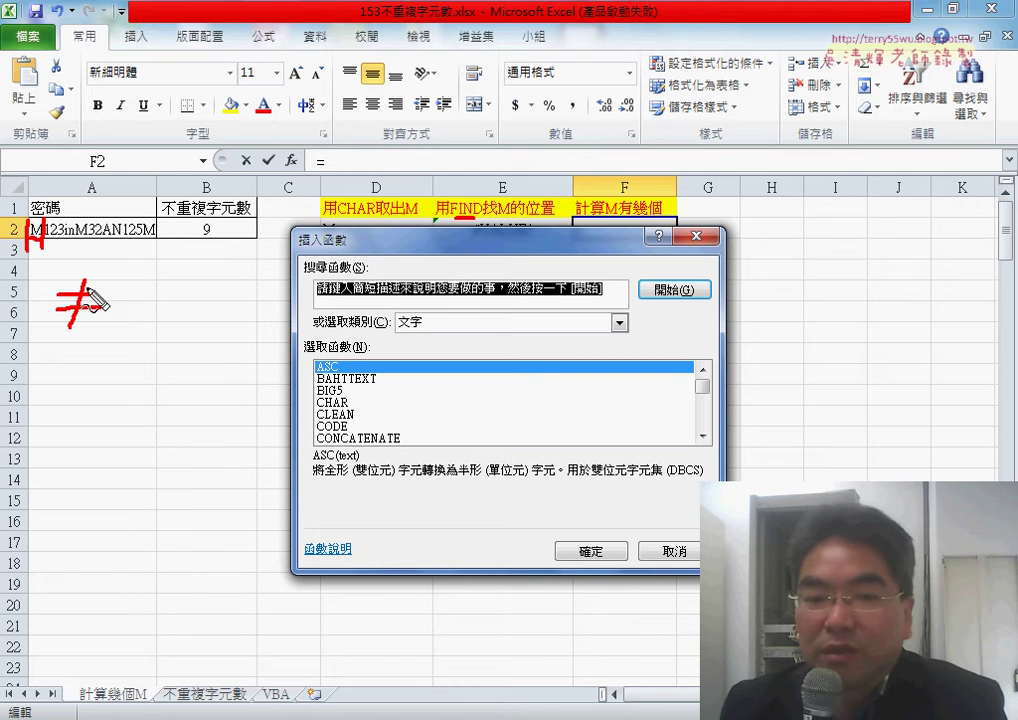
mouse_move(98, 280)
left_mouse_down()
mouse_move(93, 328)
mouse_move(134, 299)
mouse_move(167, 325)
mouse_move(218, 326)
left_mouse_up()
left_click_drag(72, 330, 213, 330)
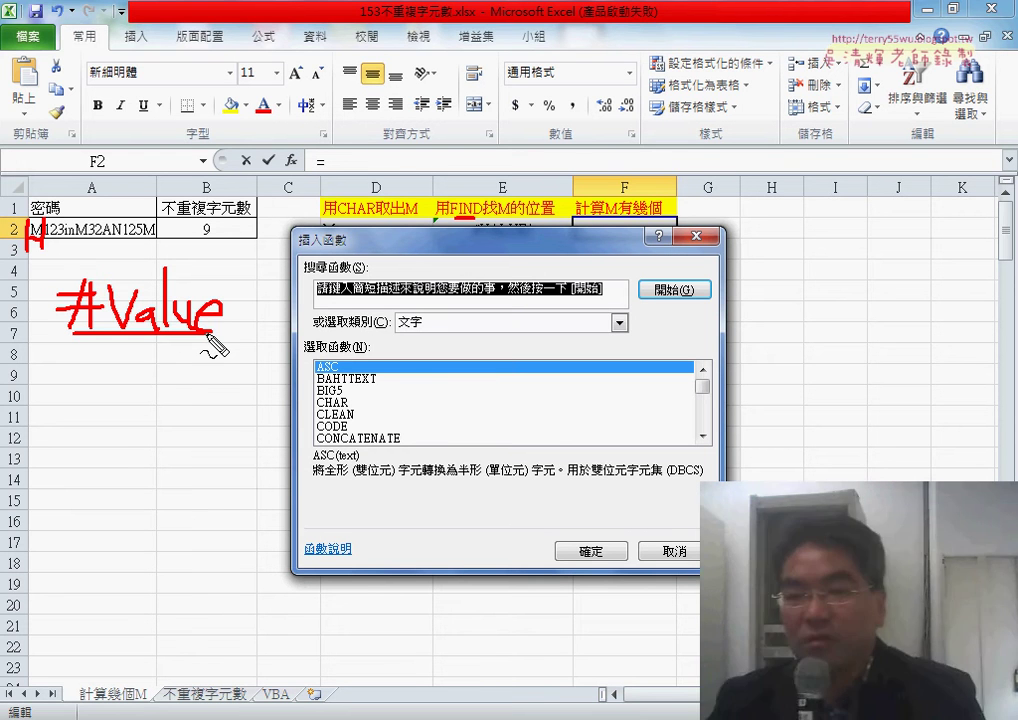
key("Escape")
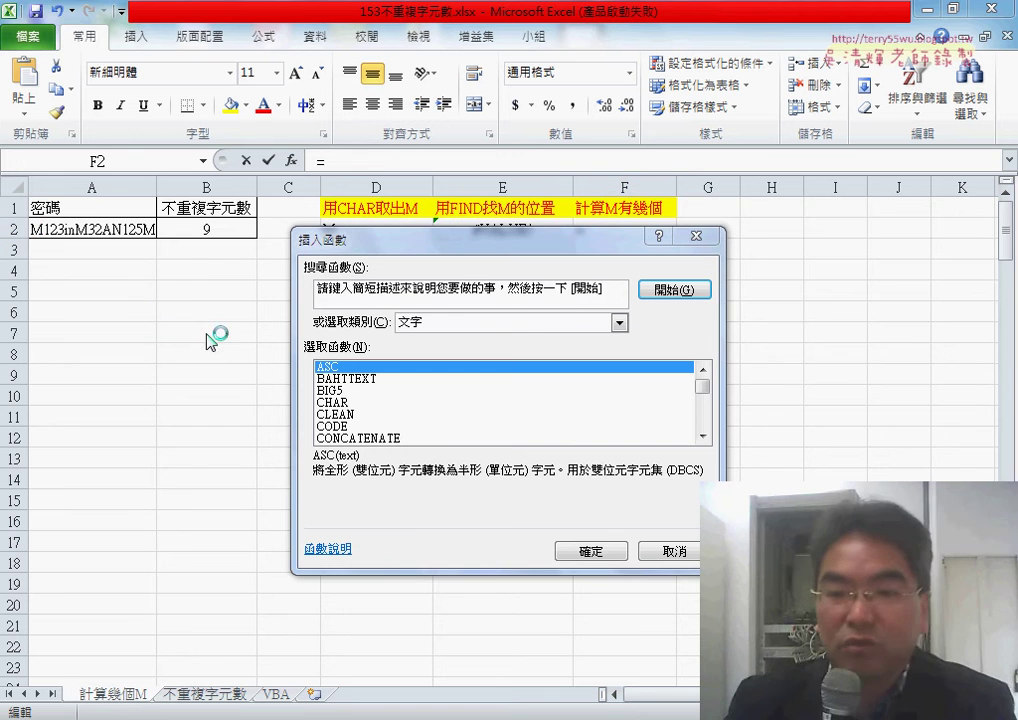
left_click_drag(707, 386, 707, 407)
Insert MID into F2 with Text A2, replacing a typed constant array with row(1:16) as Start_num.
left_click(430, 379)
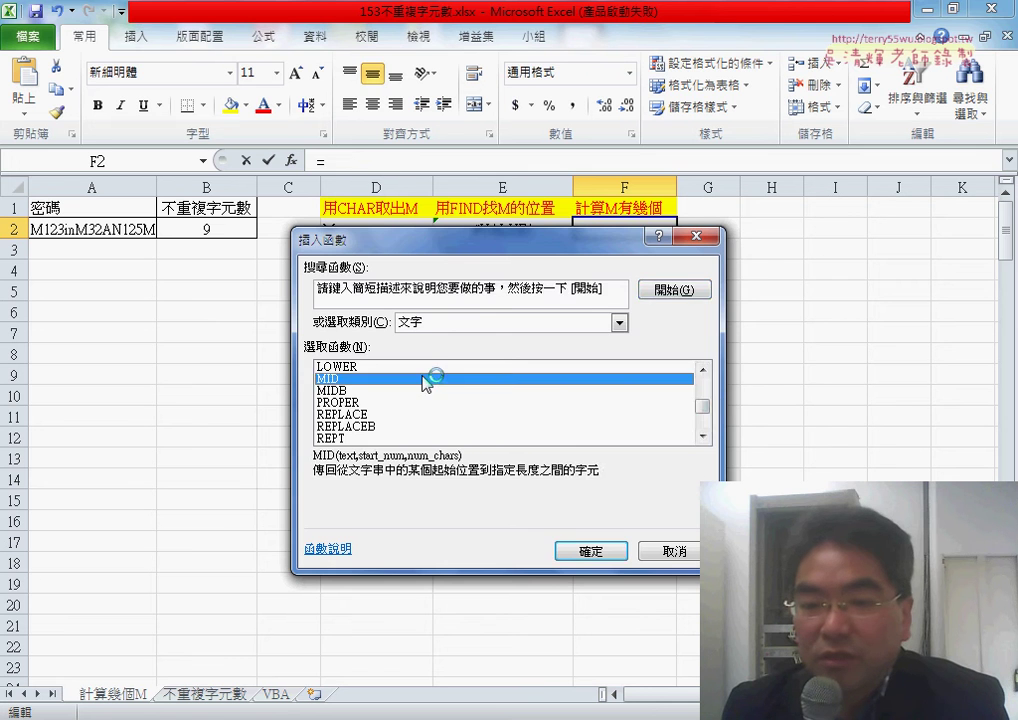
left_click(581, 549)
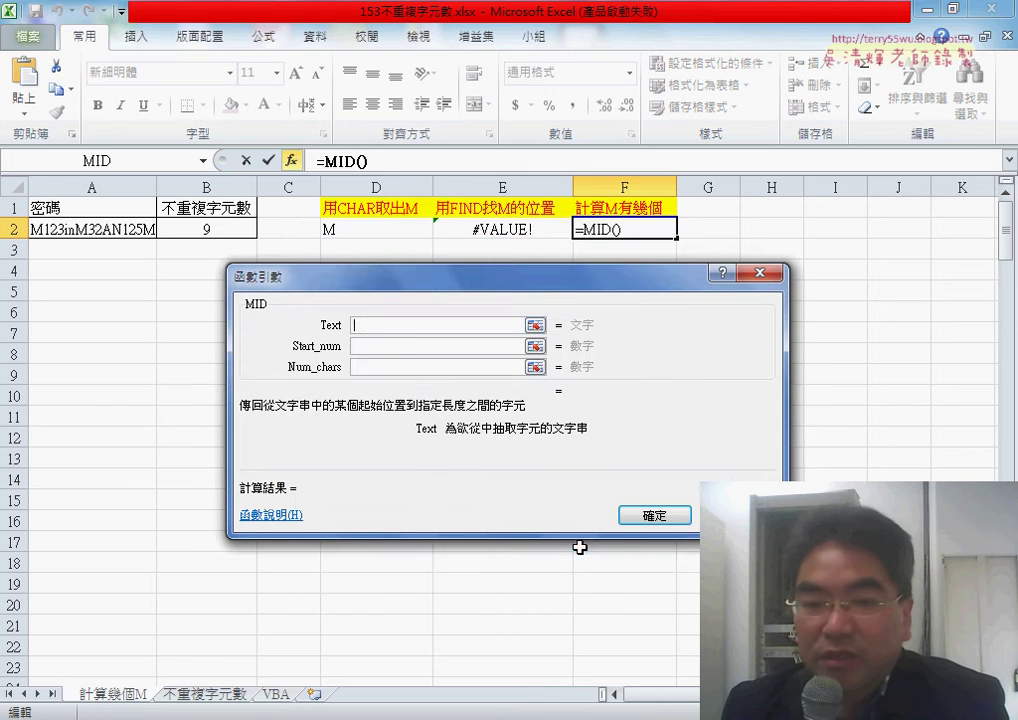
left_click(120, 230)
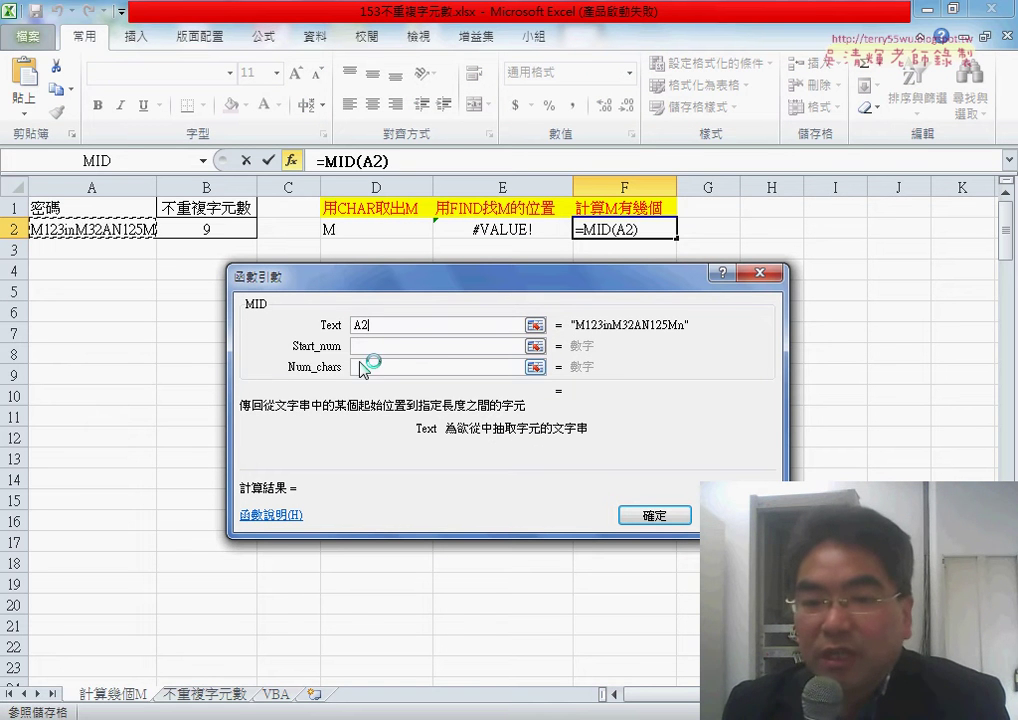
left_click(399, 350)
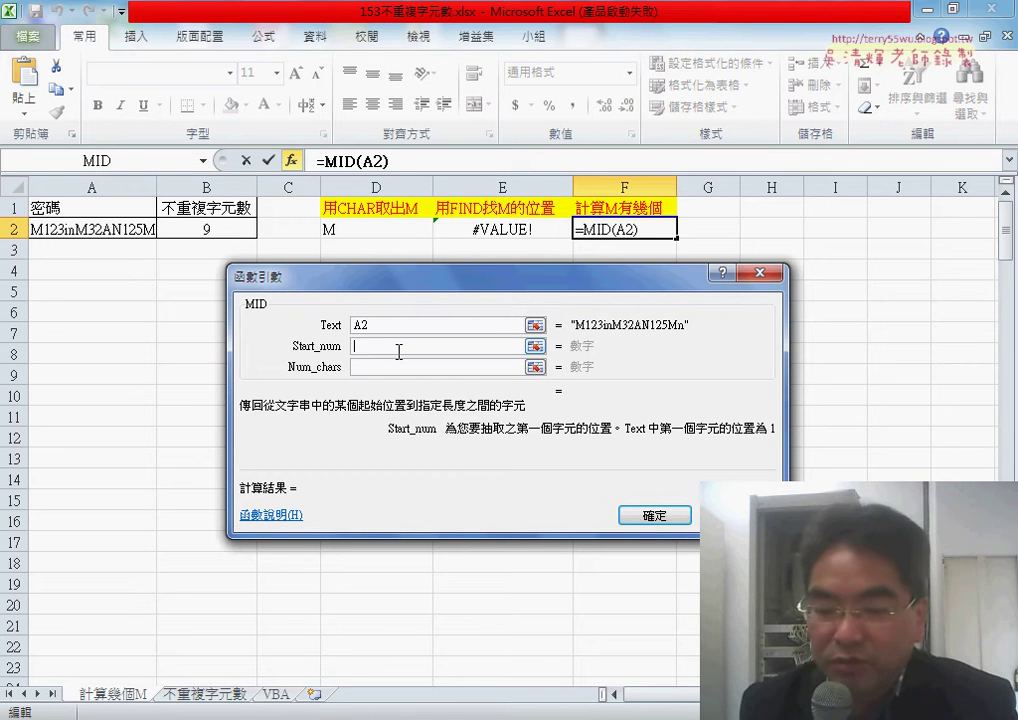
type("{}")
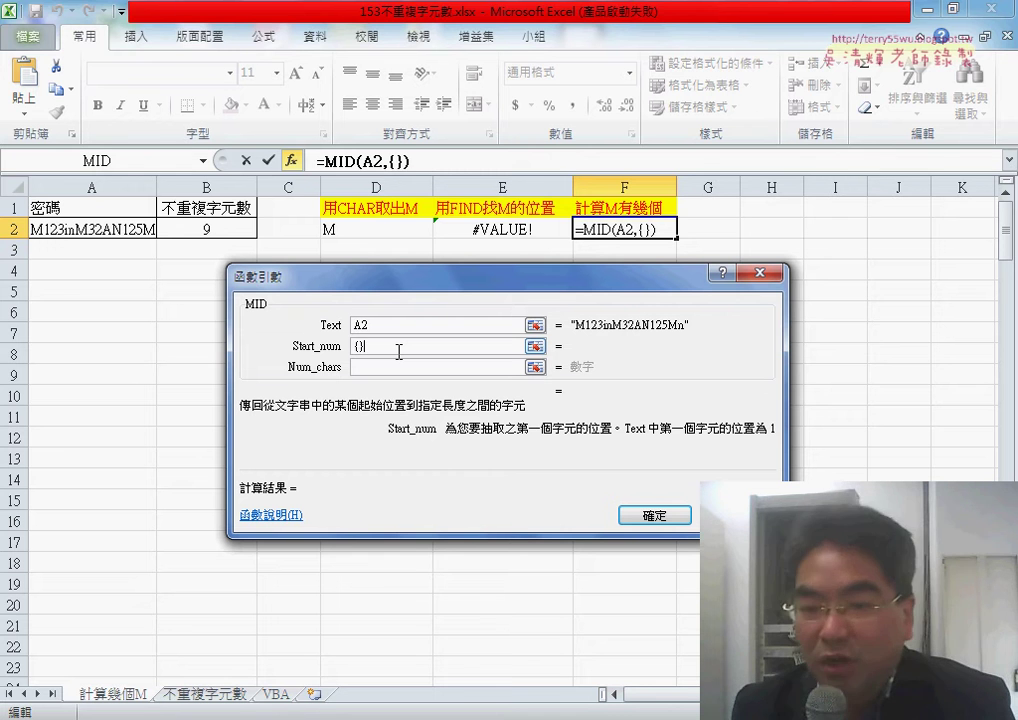
type("1")
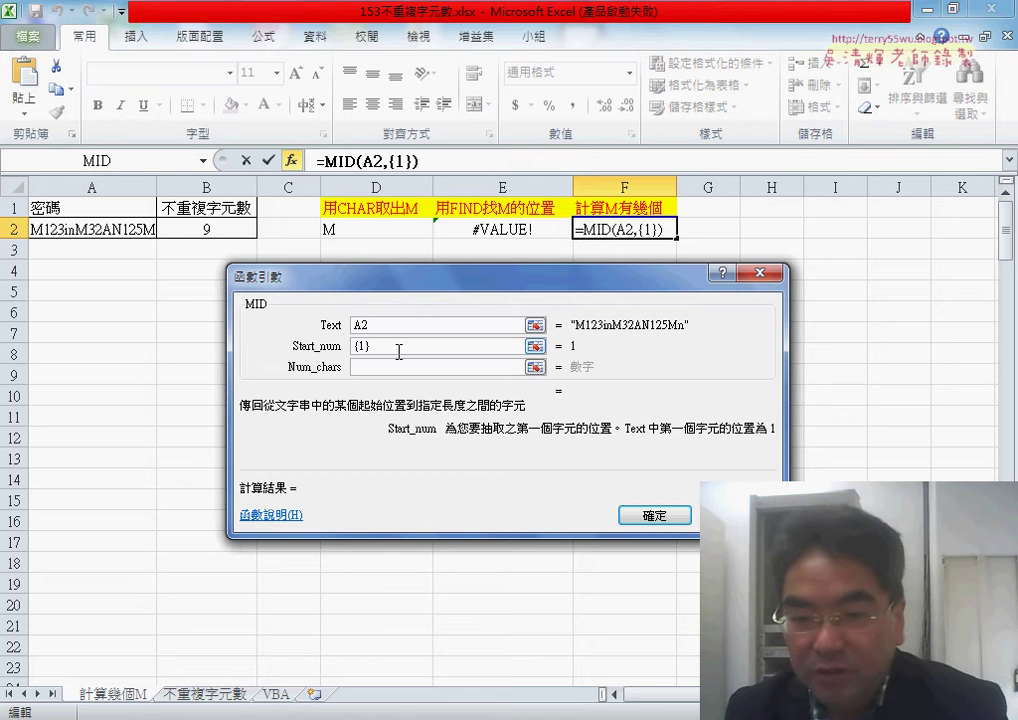
type(",2,")
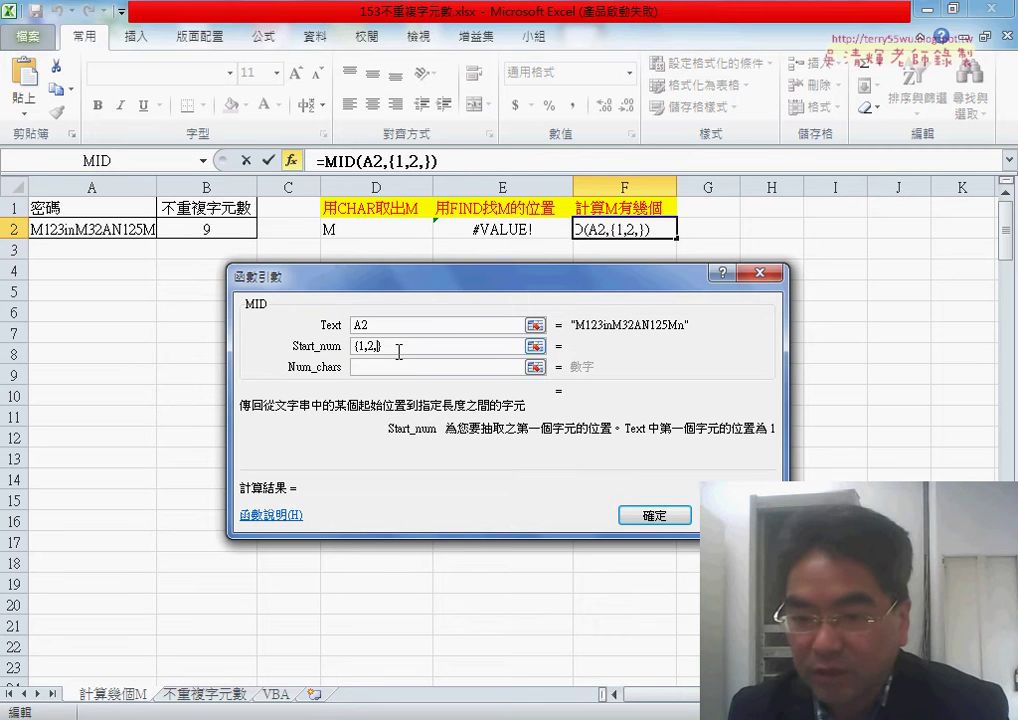
type("3")
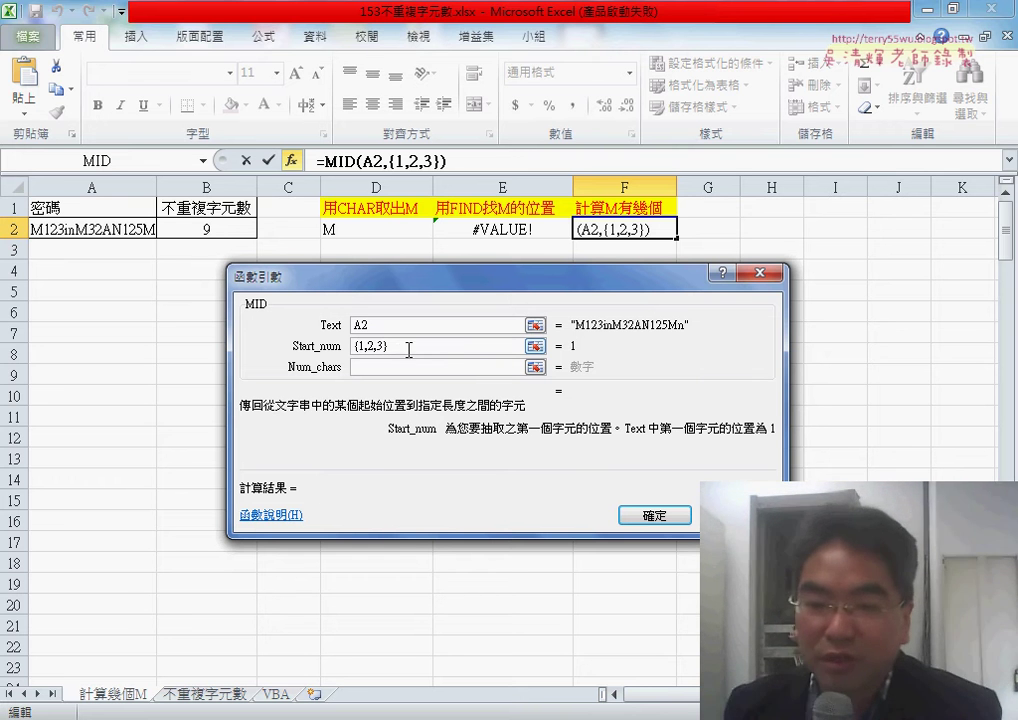
left_click_drag(398, 351, 352, 347)
type("r")
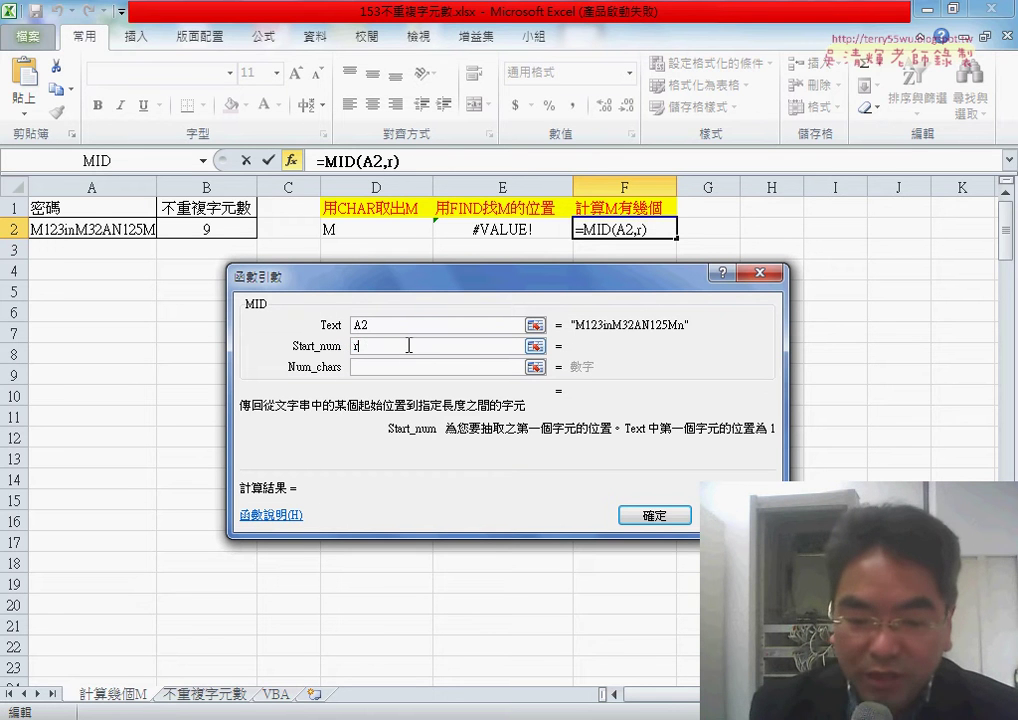
type("ow")
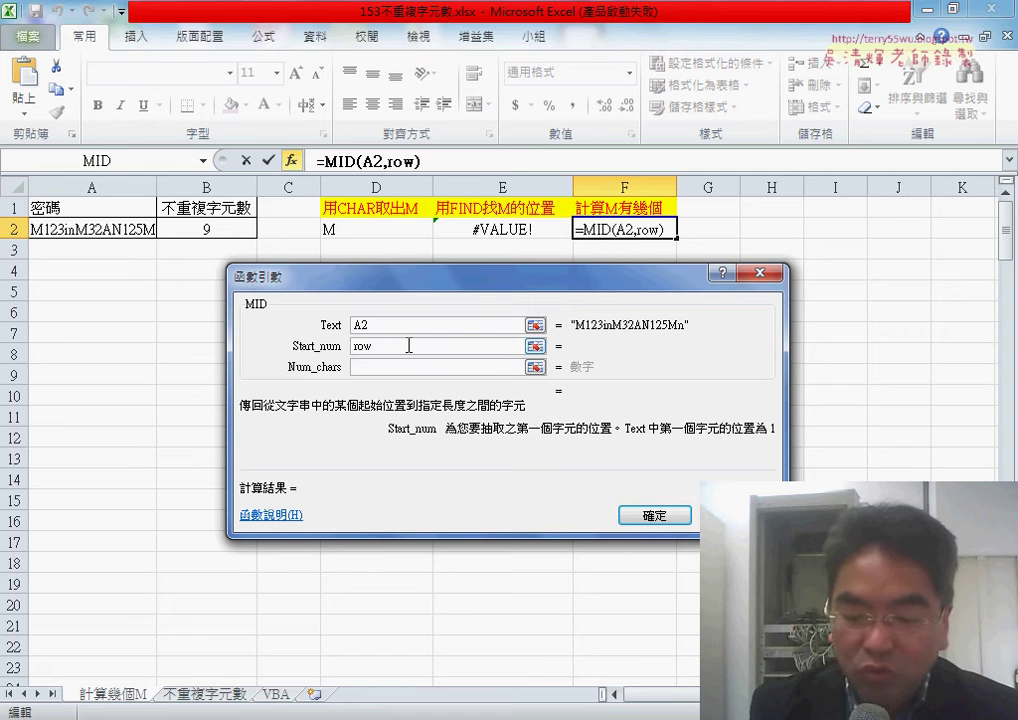
type("(")
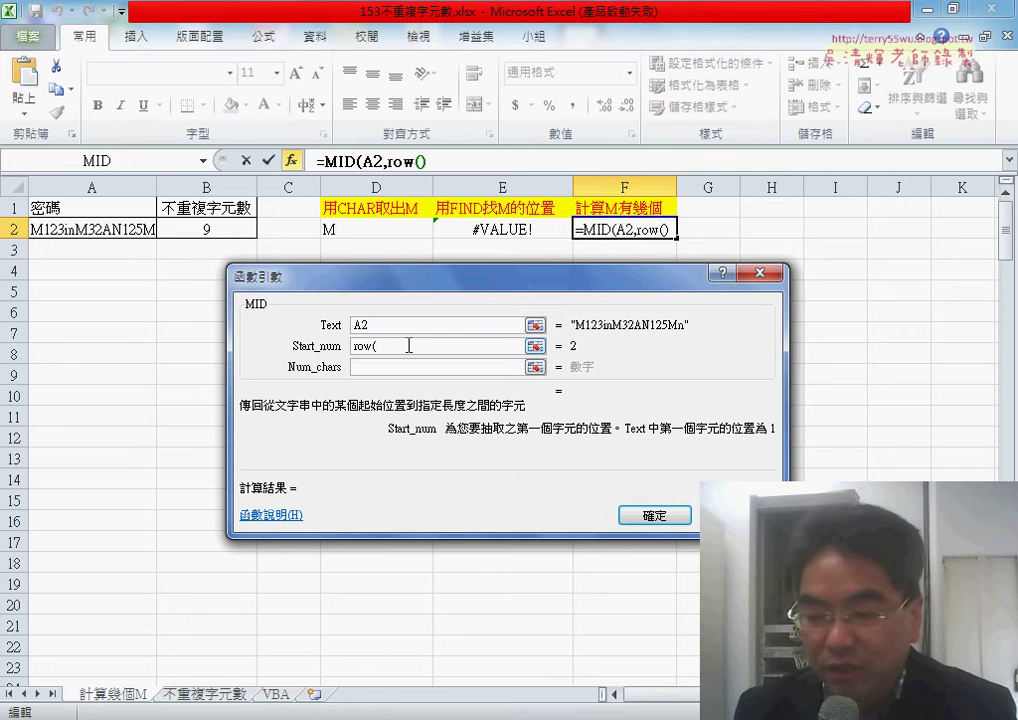
type("1")
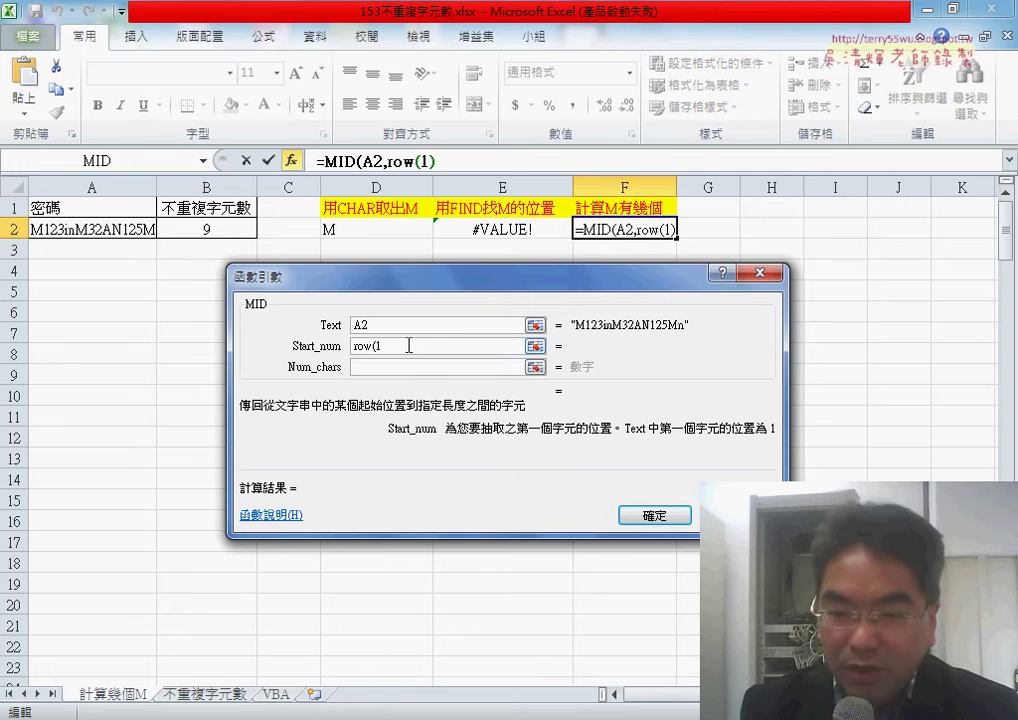
type(":16")
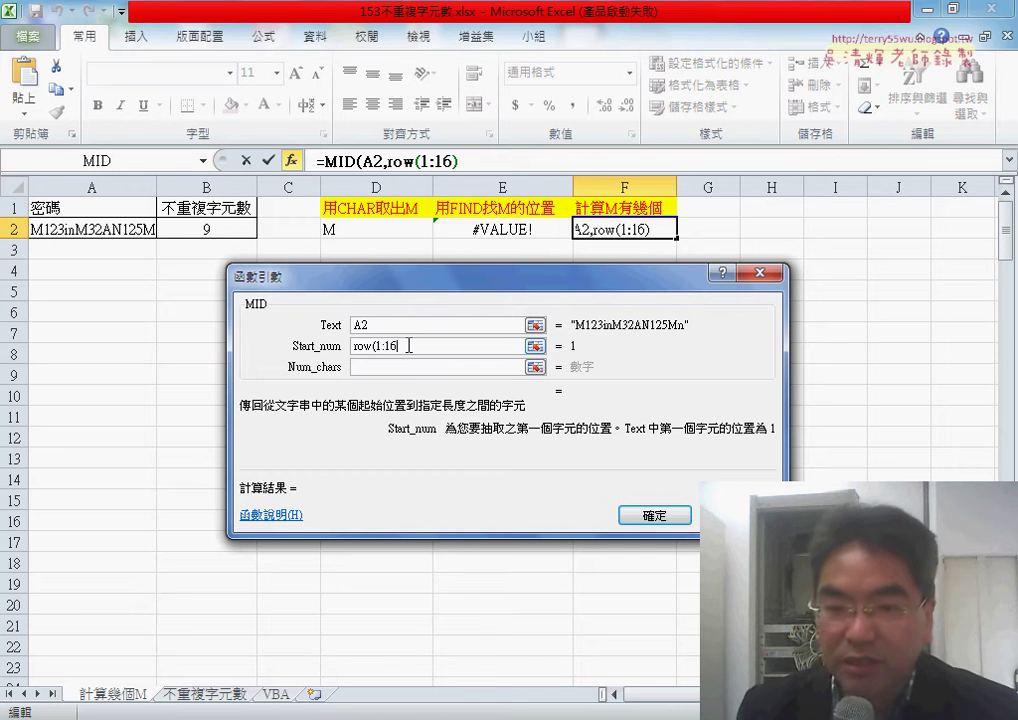
type(")")
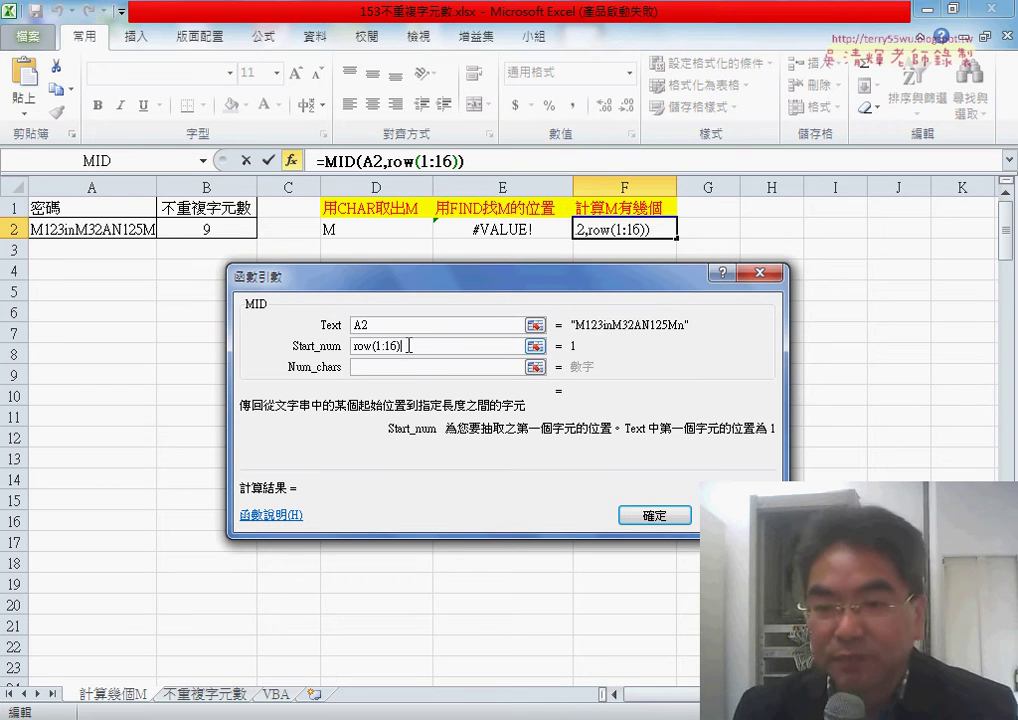
left_click(406, 368)
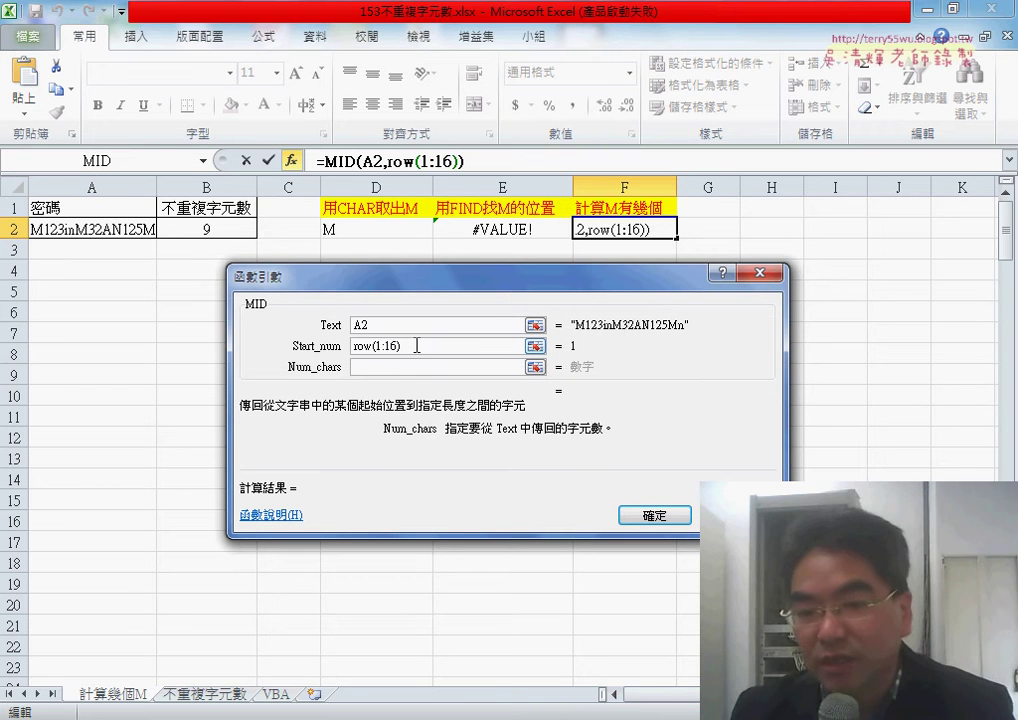
Set MID's Num_chars to 1, making =MID(A2,row(1:16),1) with preview M.
left_click(416, 346)
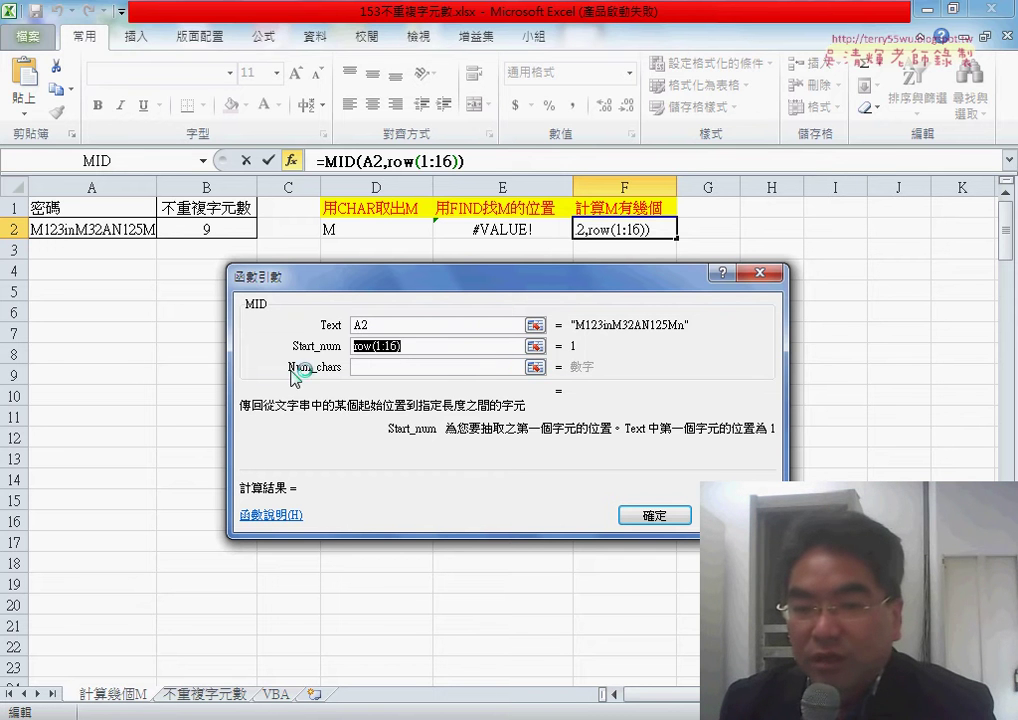
left_click(488, 369)
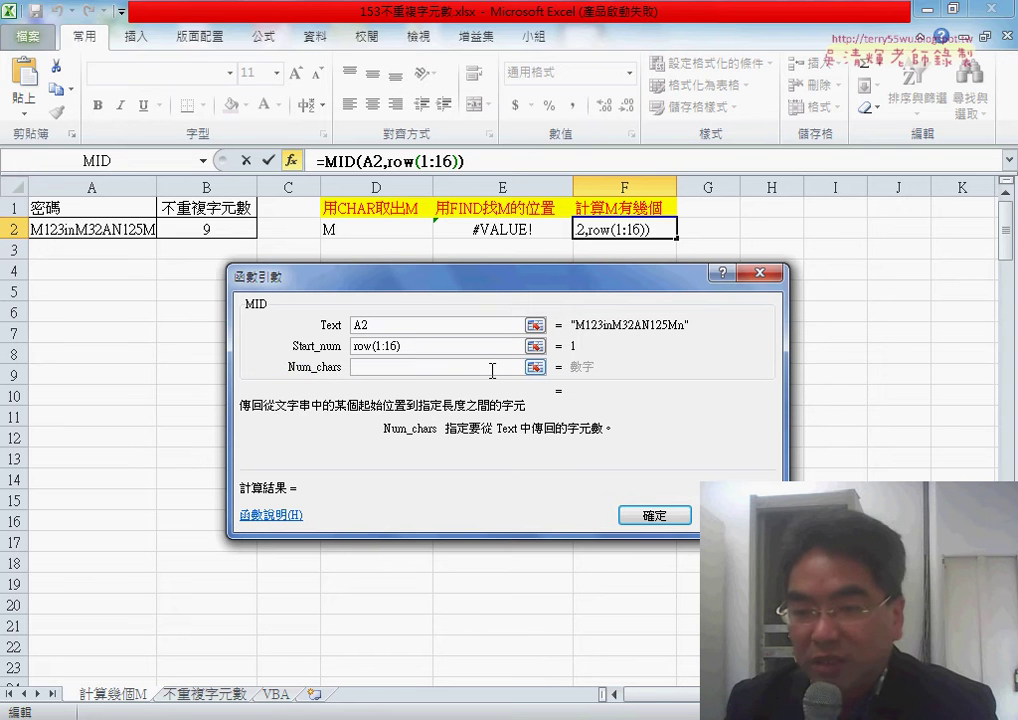
type("1")
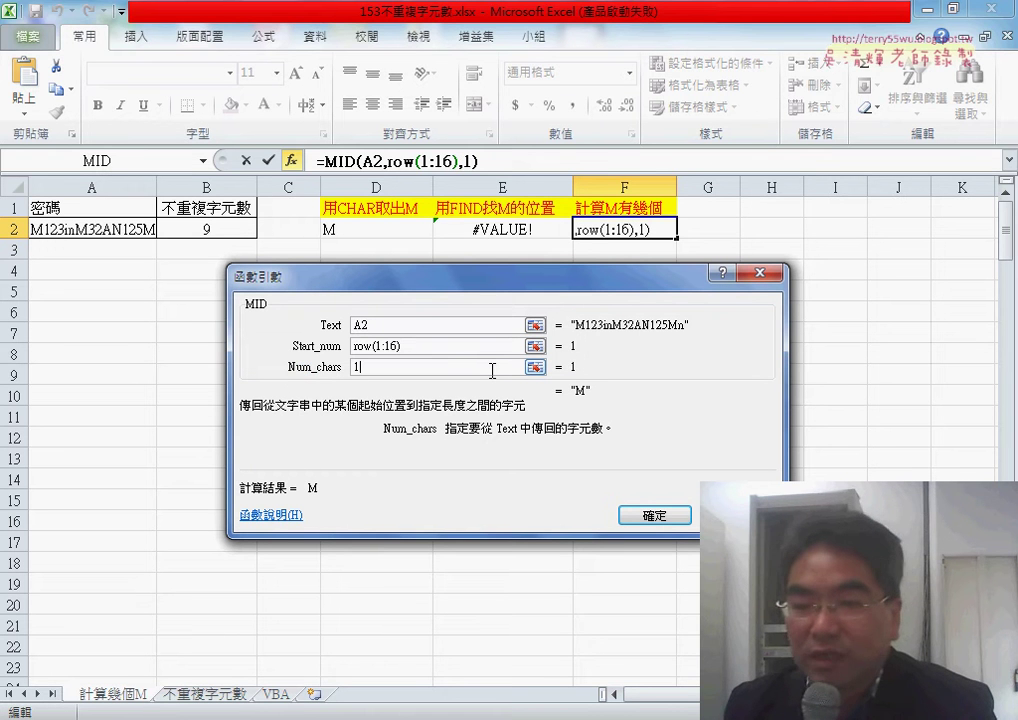
left_click_drag(402, 346, 366, 346)
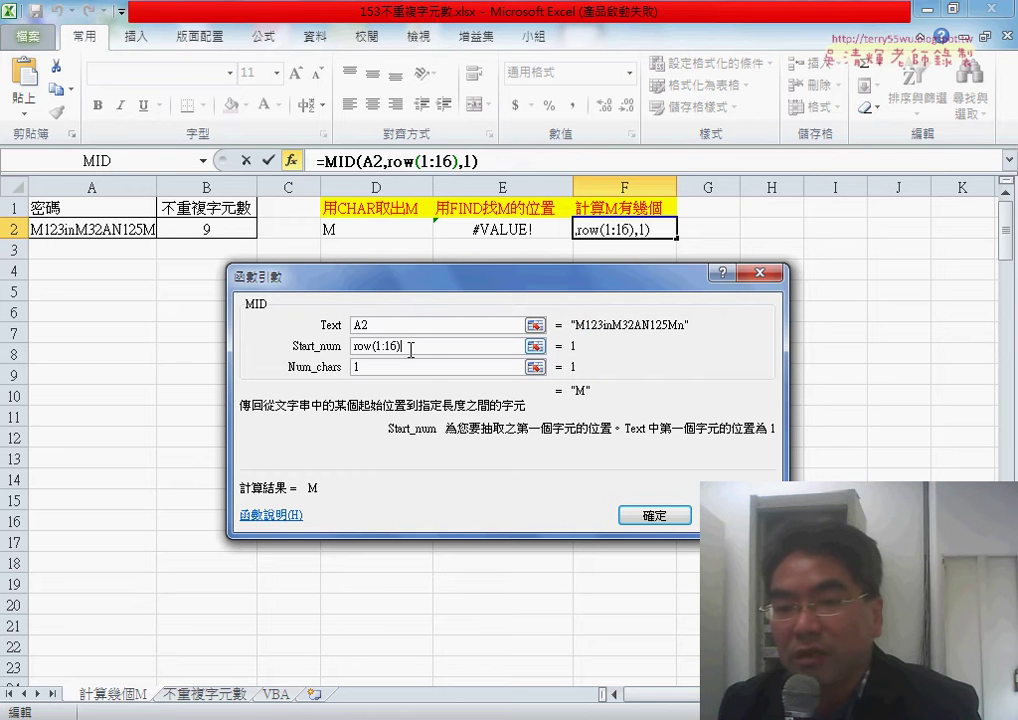
Commit the MID formula in F2 and cut its expression out of the formula bar.
left_click(660, 516)
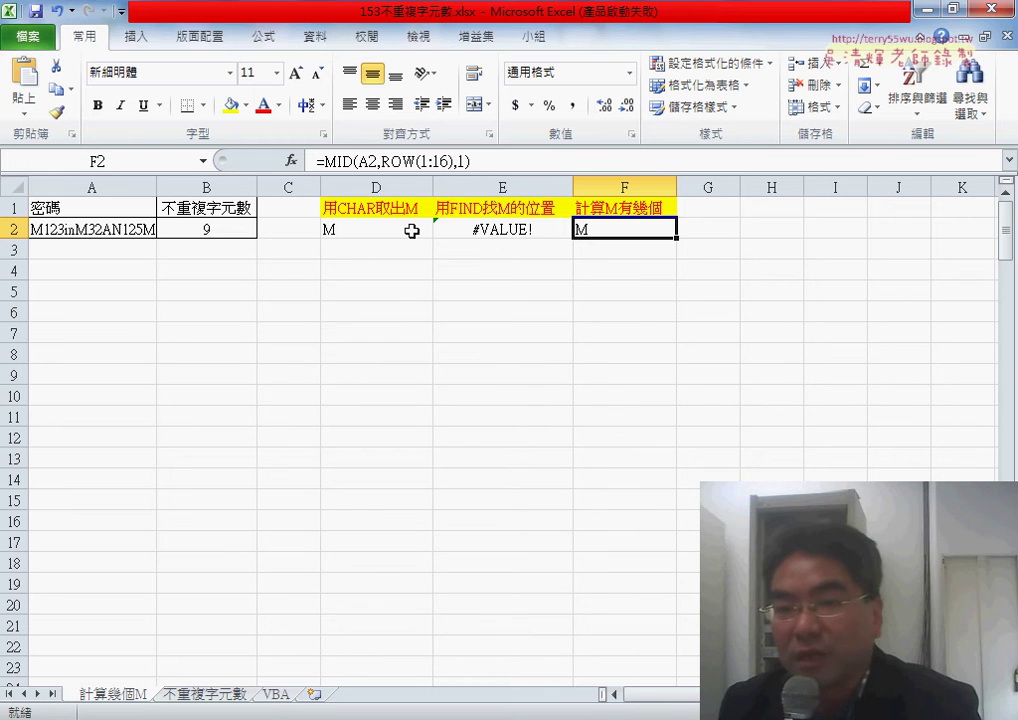
left_click_drag(329, 161, 470, 161)
right_click(466, 162)
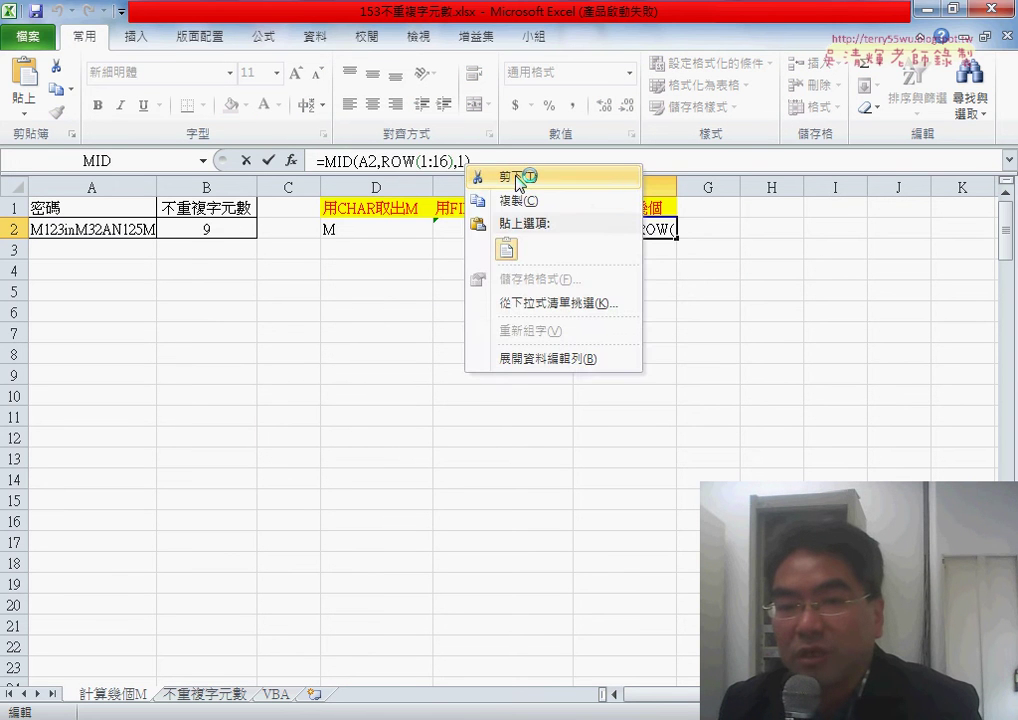
left_click(480, 170)
Insert FIND into F2 with "M" as the Find_text.
left_click(290, 160)
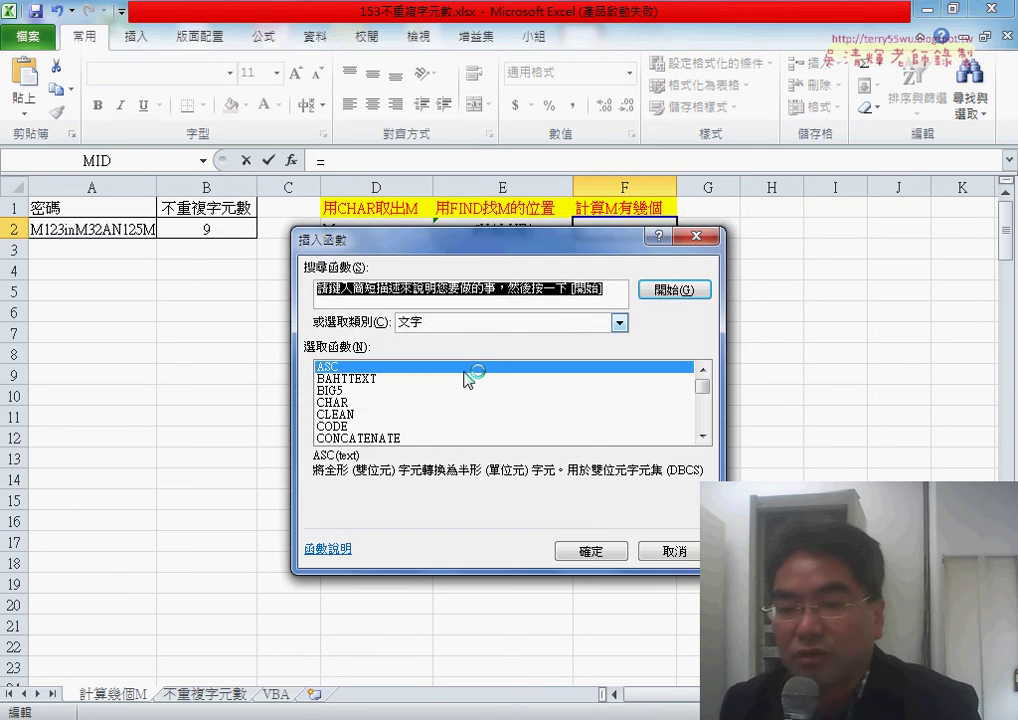
left_click(703, 437)
left_click(703, 437)
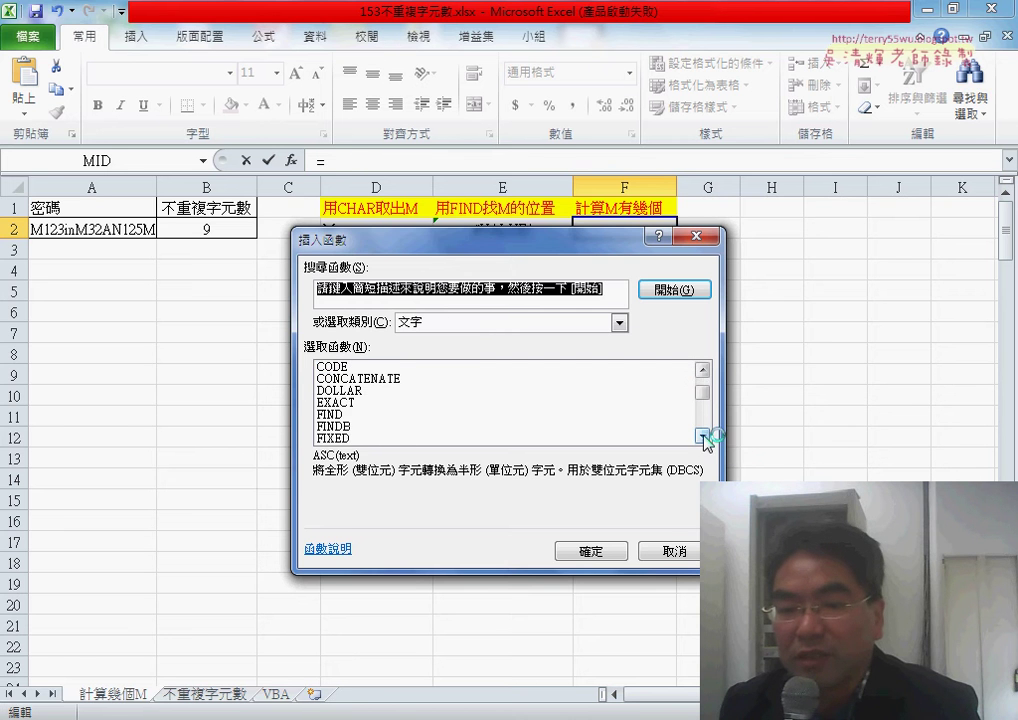
double_click(636, 414)
mouse_move(484, 300)
left_mouse_down()
mouse_move(538, 291)
mouse_move(691, 316)
left_mouse_up()
type("M")
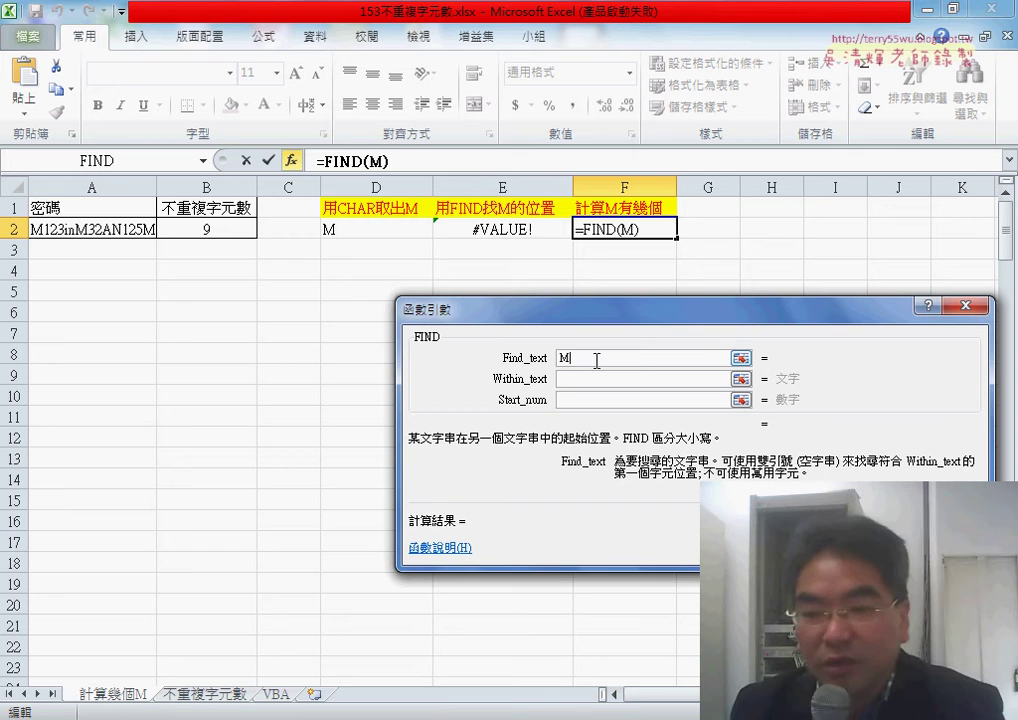
left_click(594, 377)
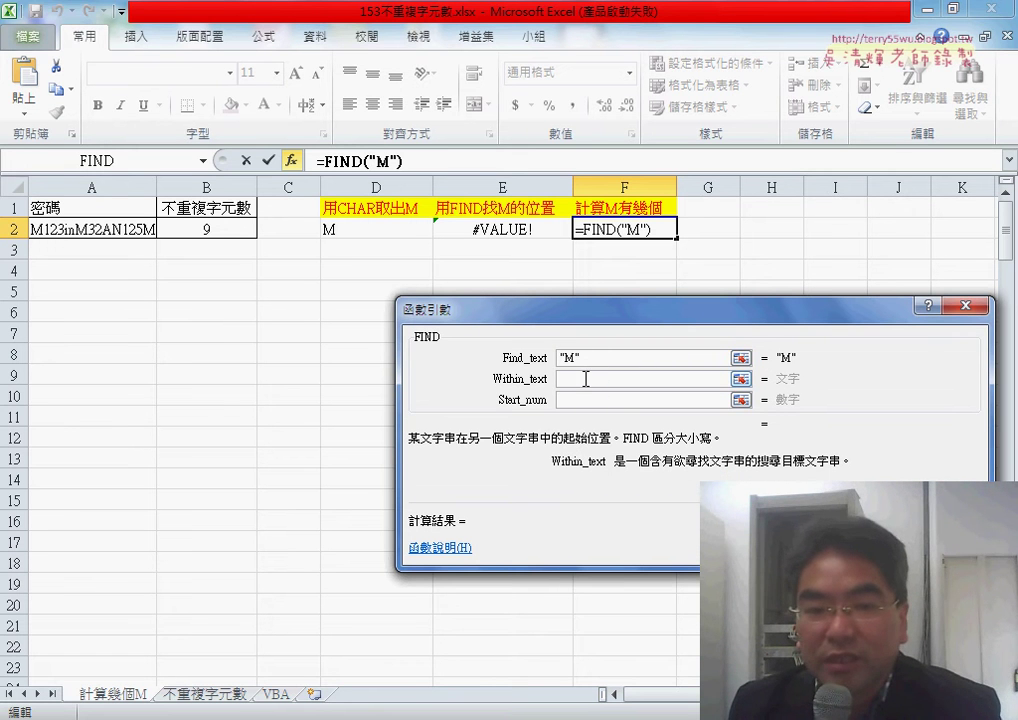
Paste the MID expression as Within_text and commit =FIND("M",MID(A2,ROW(1:16),1)).
left_click(102, 228)
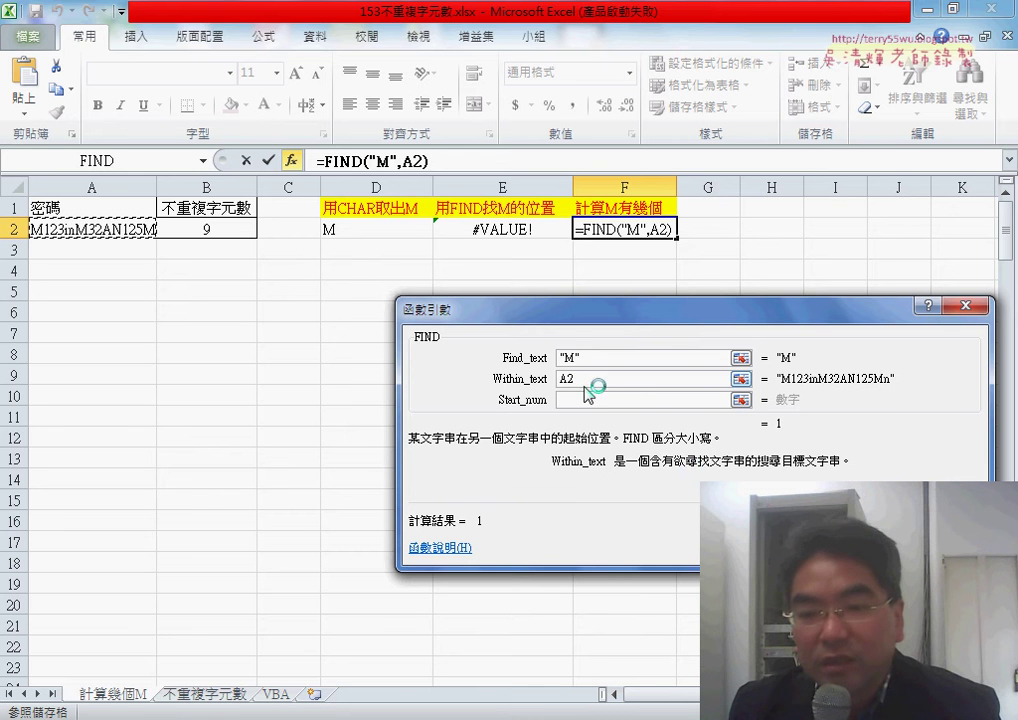
double_click(566, 379)
right_click(587, 384)
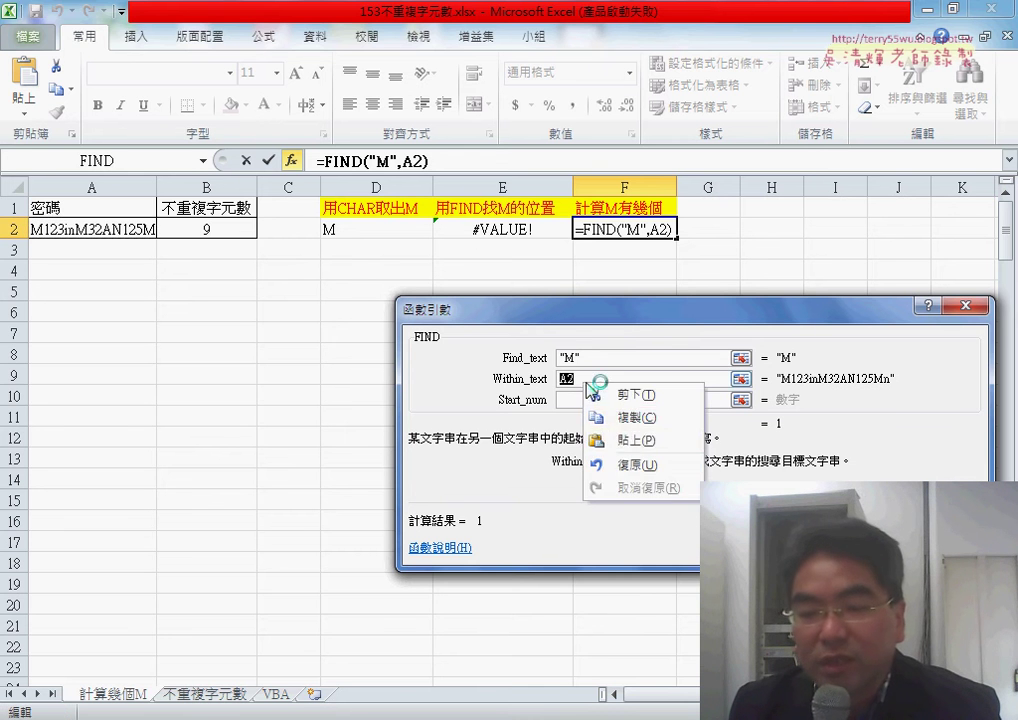
left_click(630, 440)
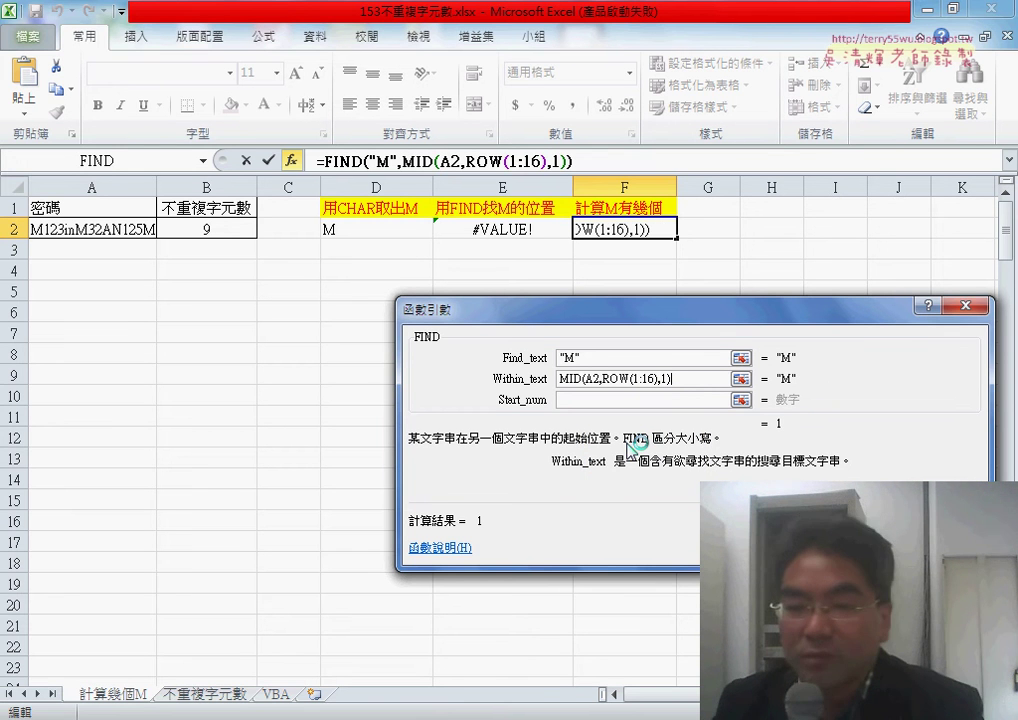
left_click(560, 357)
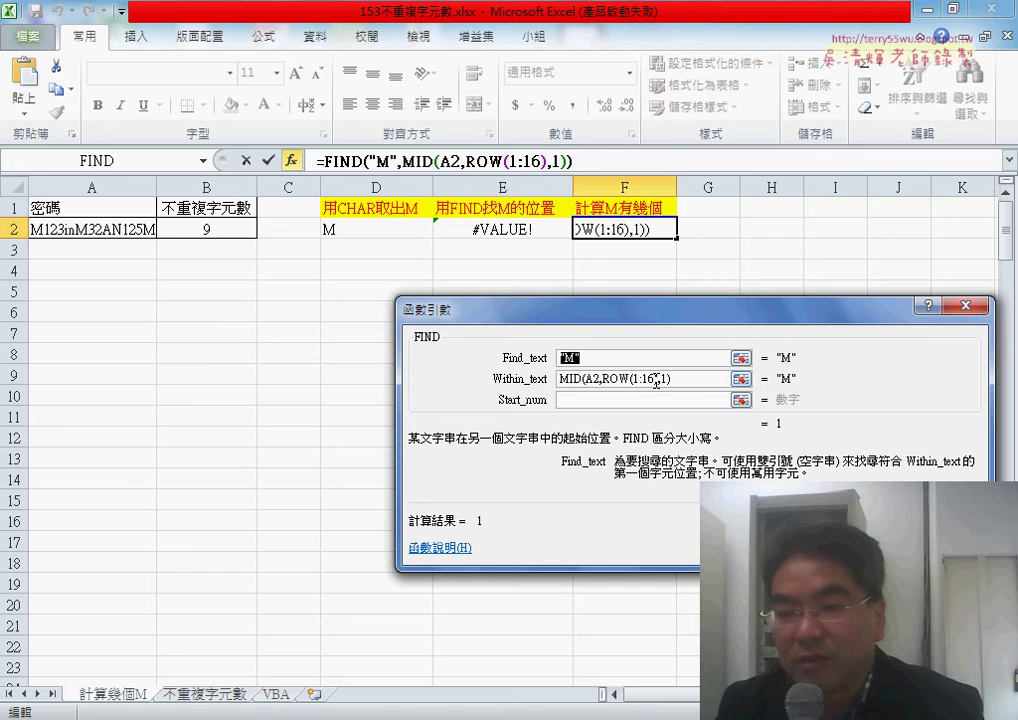
key("Tab")
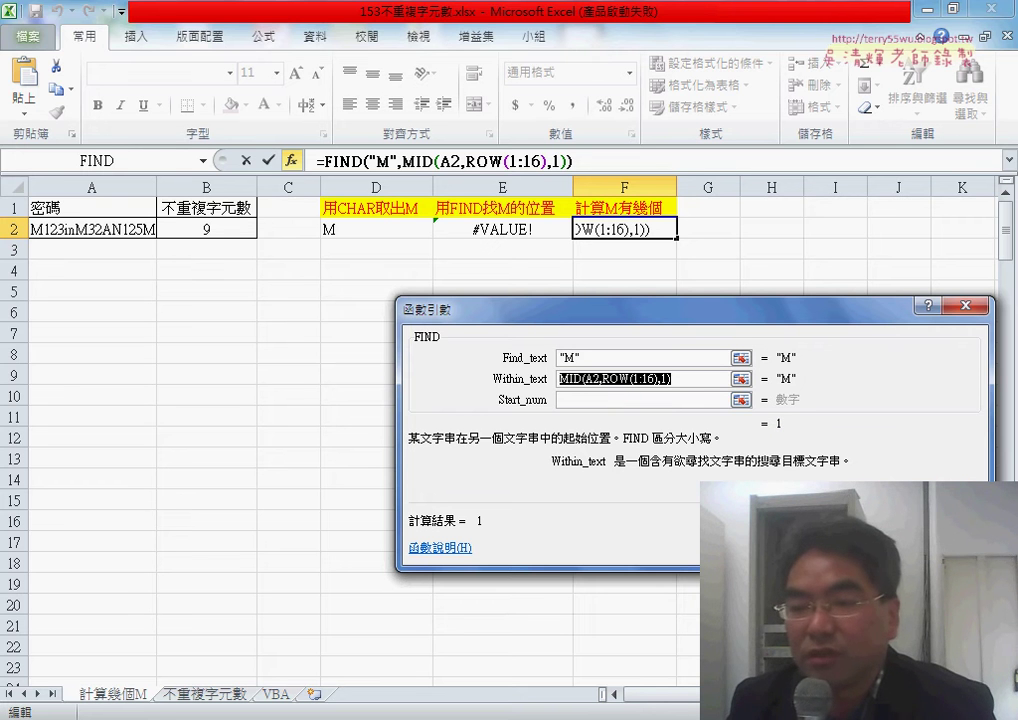
key("End")
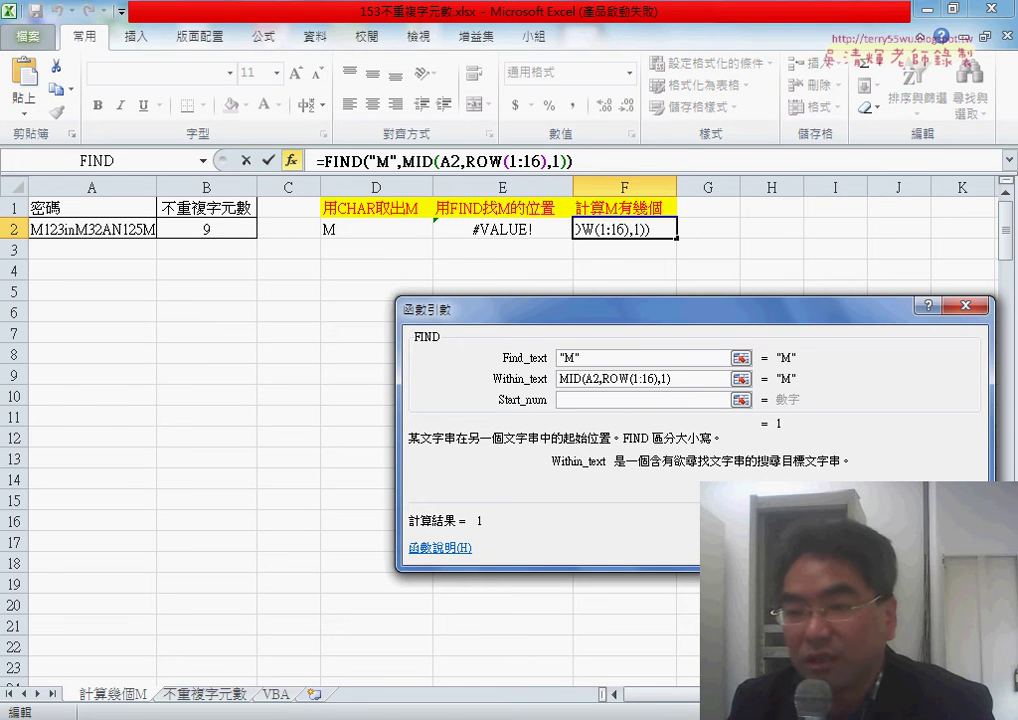
key("Return")
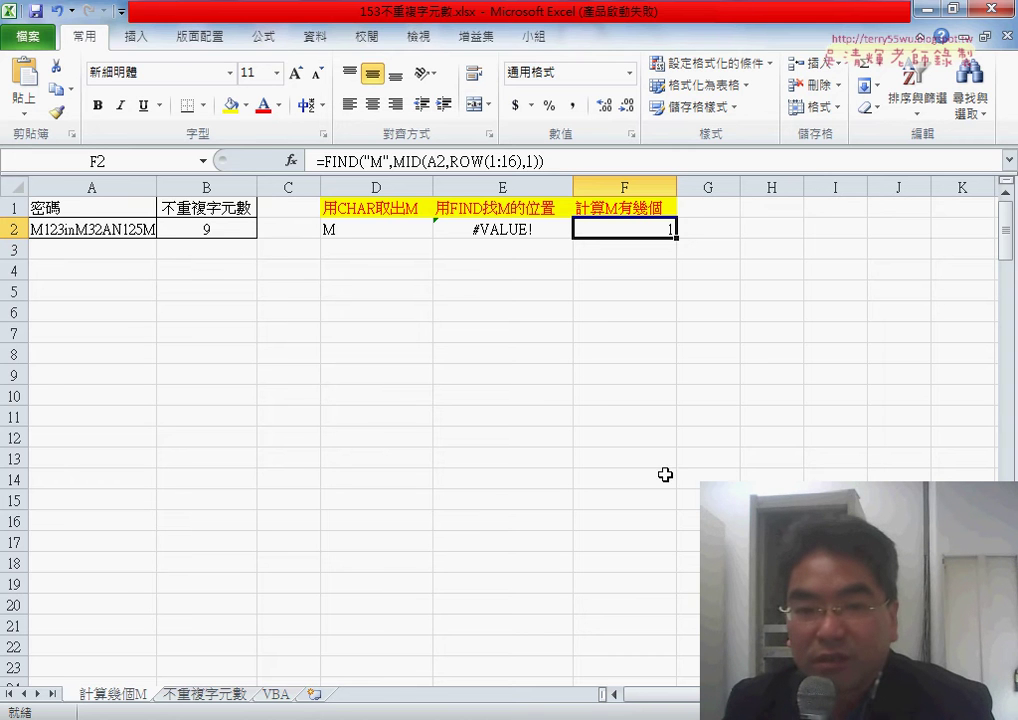
Change the password's leading M in A2 to N.
double_click(71, 224)
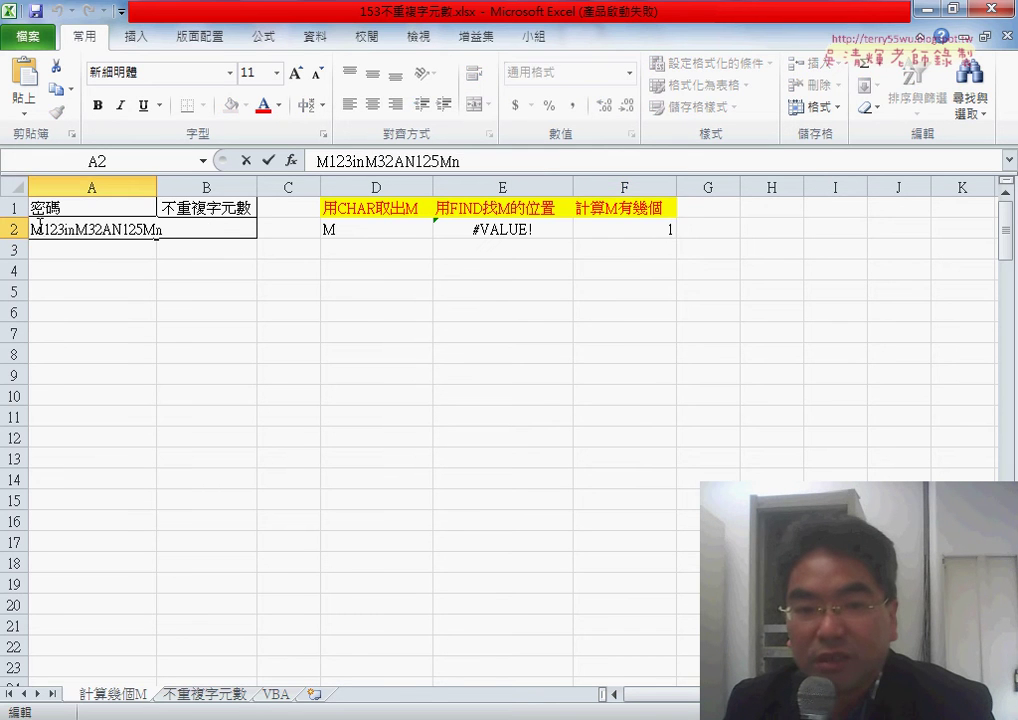
left_click_drag(44, 229, 21, 226)
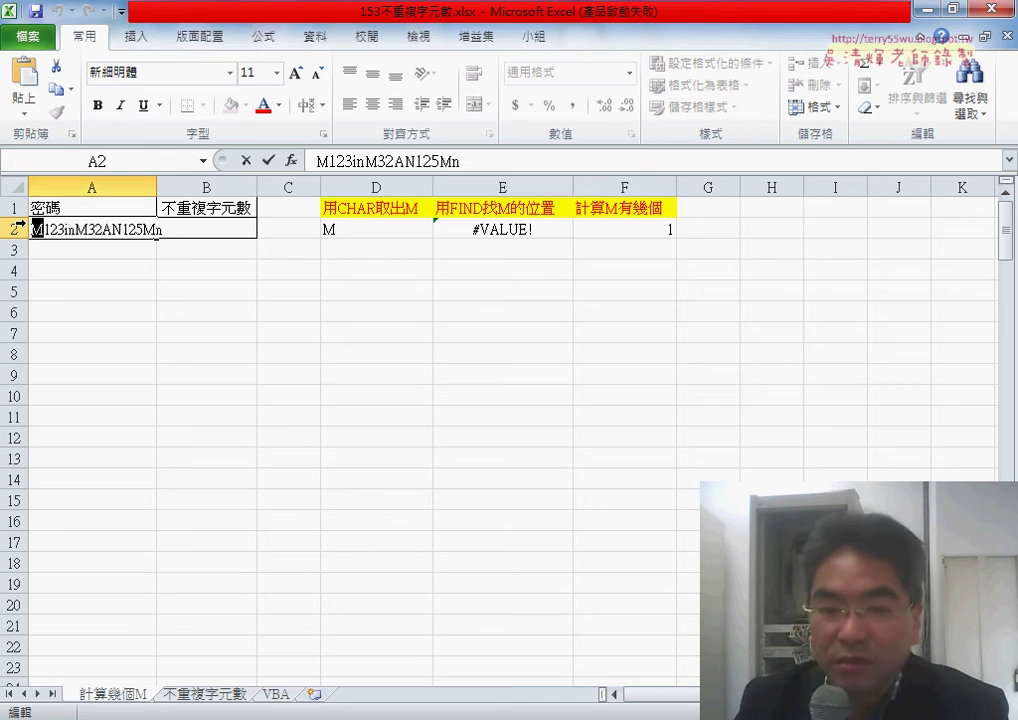
type("N")
key("Return")
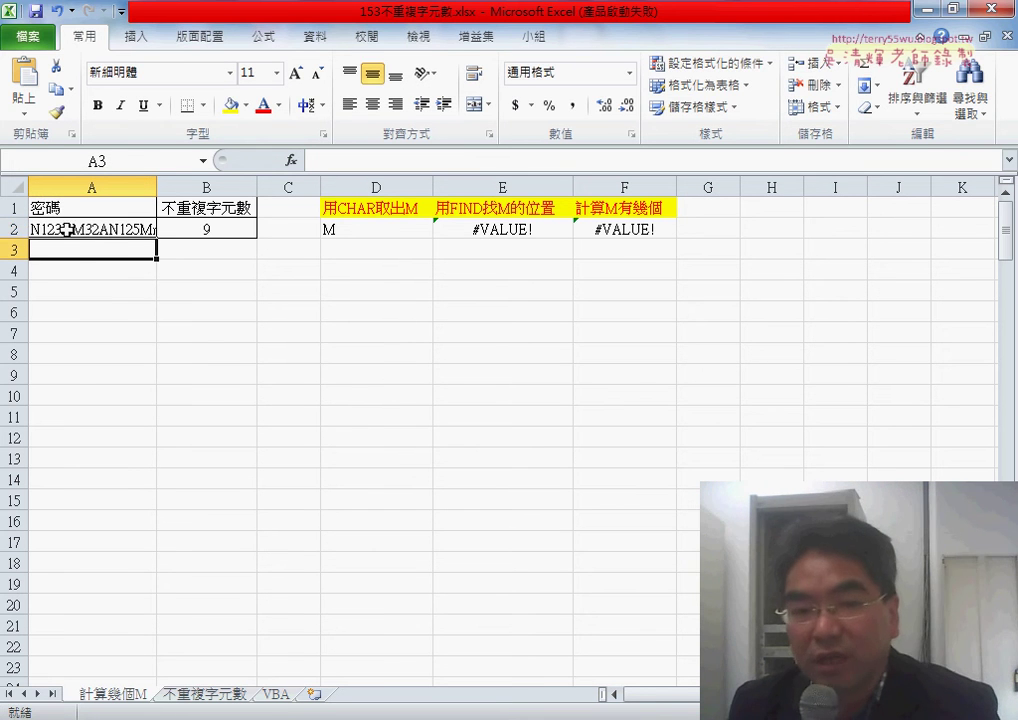
Restore the leading M in A2 and check that F2 returns 1.
double_click(39, 229)
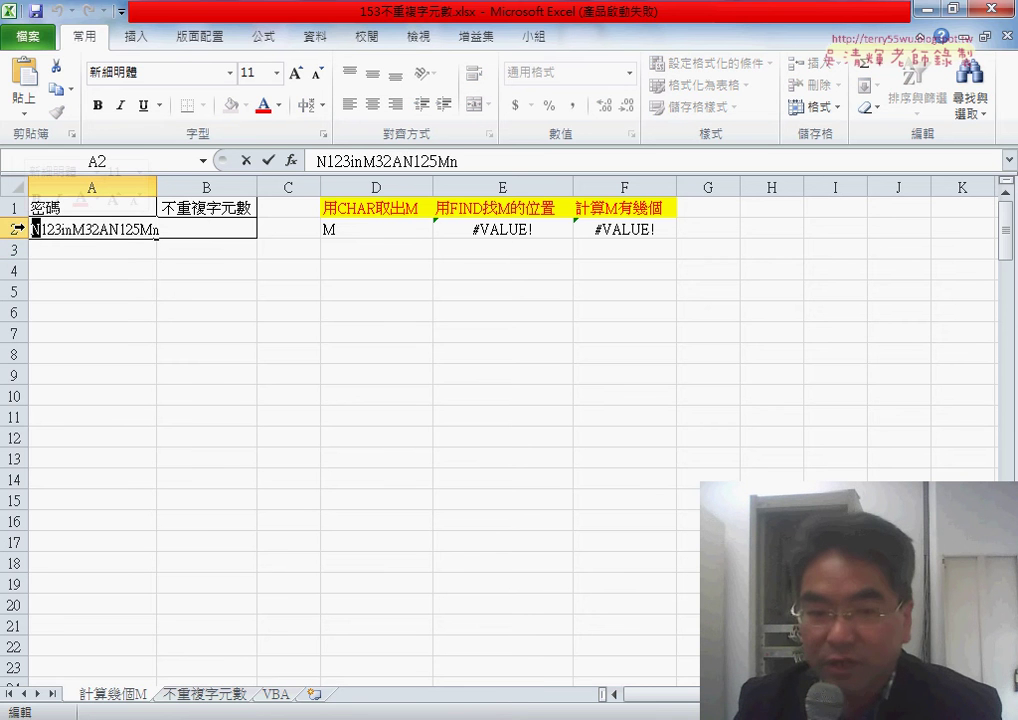
type("M")
key("Return")
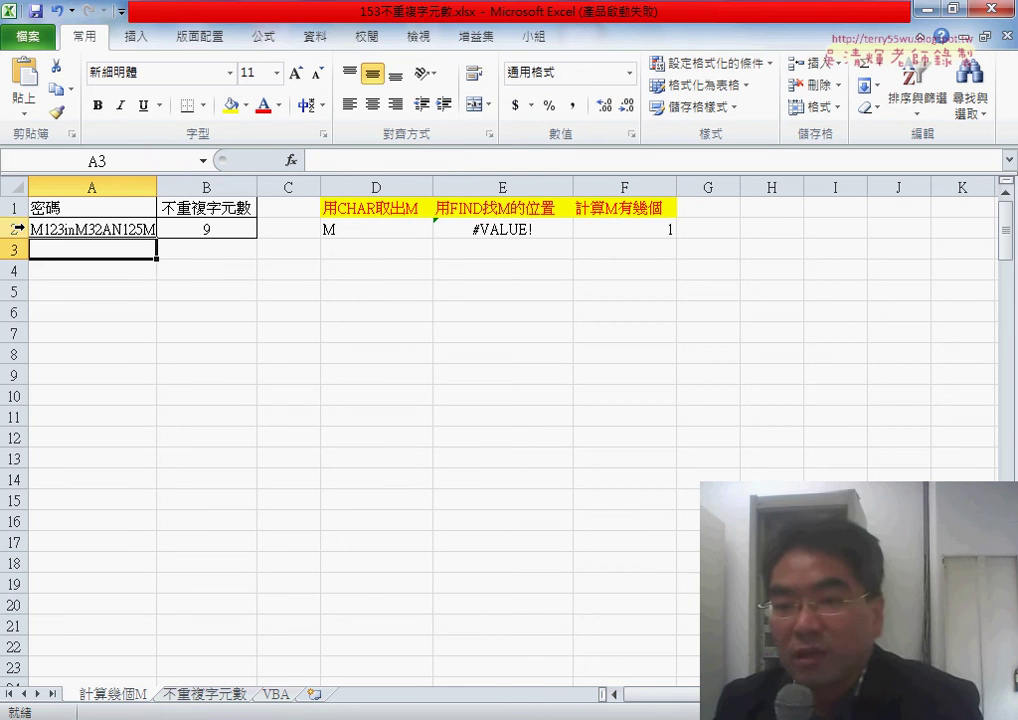
left_click(626, 230)
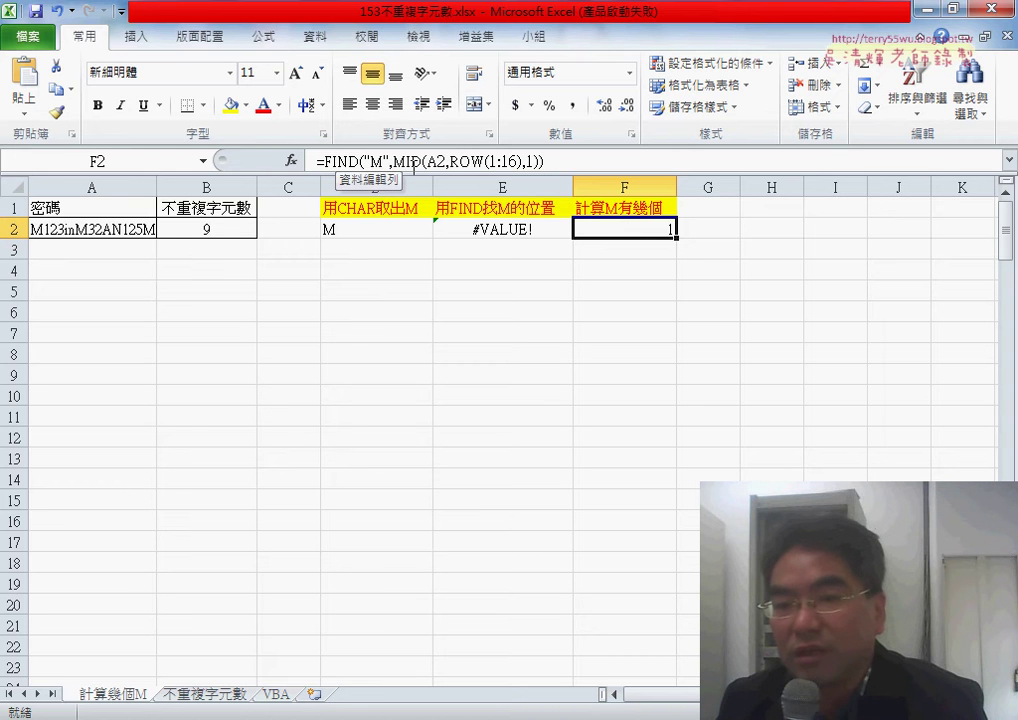
Cut the FIND/MID formula text out of F2, leaving only '=', and bring up Insert Function.
left_click_drag(521, 163, 453, 160)
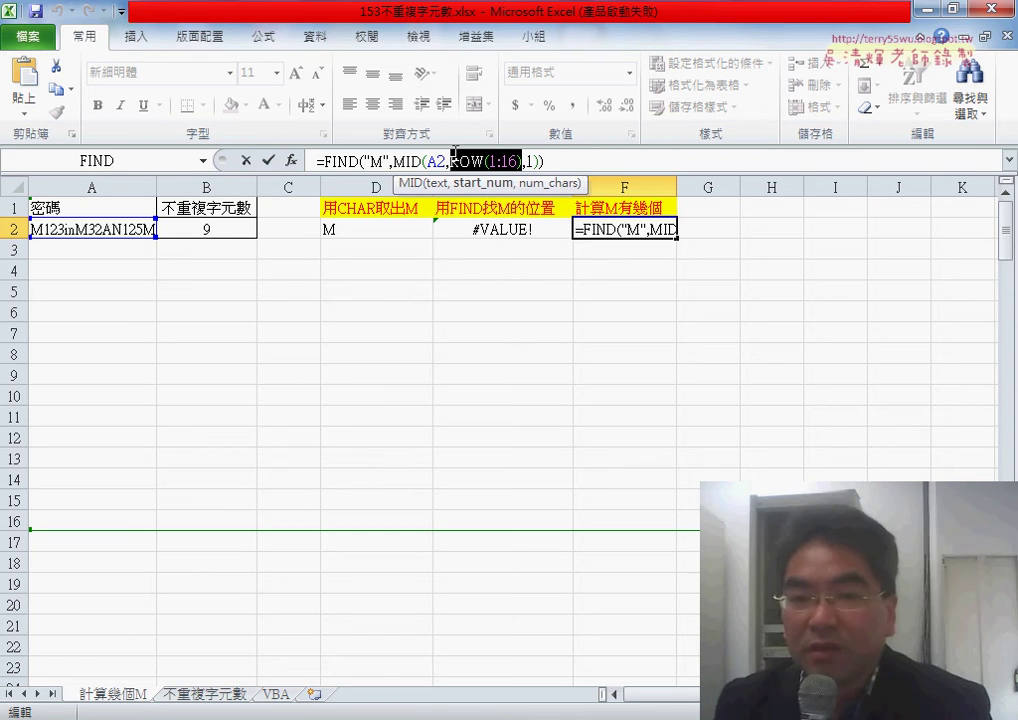
left_click(268, 160)
left_click(329, 162)
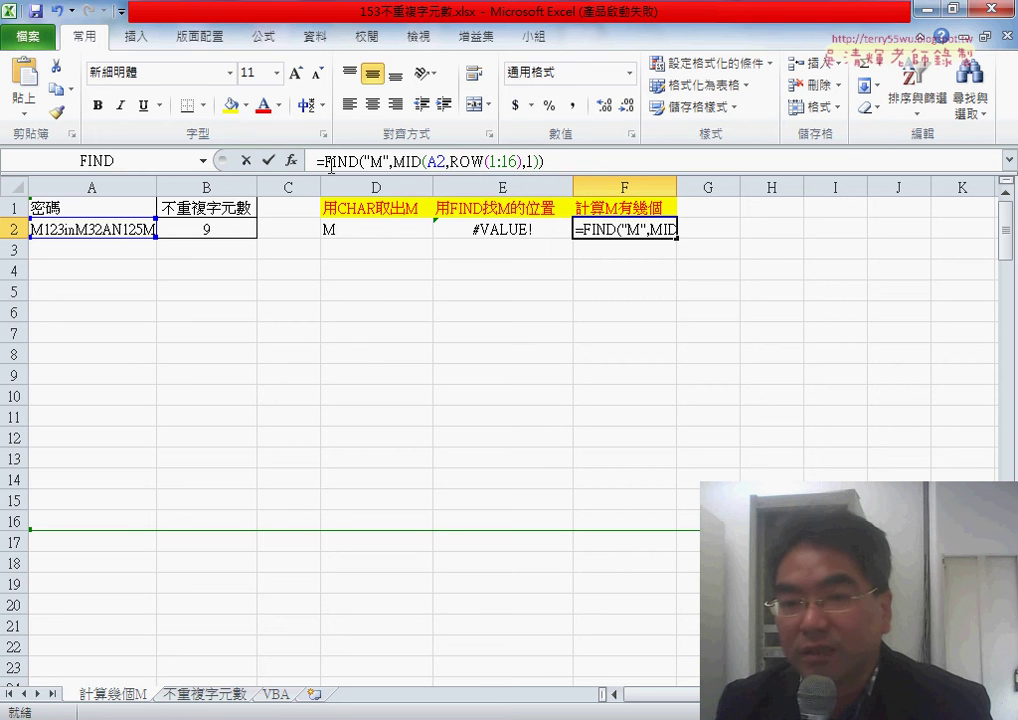
left_click(562, 161)
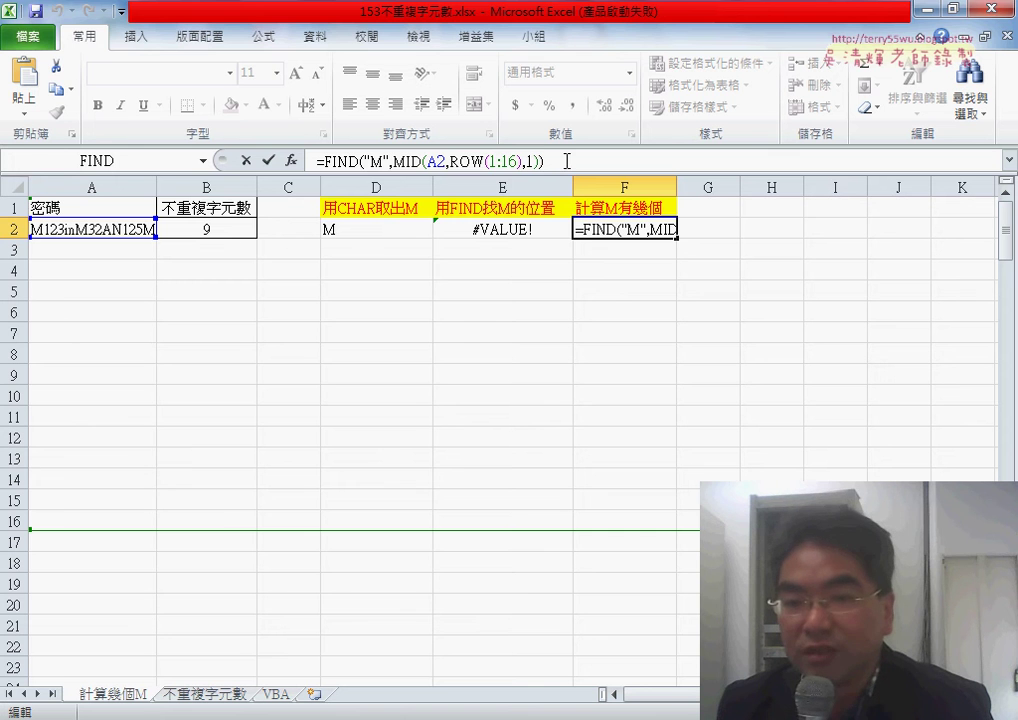
left_click_drag(566, 161, 325, 160)
right_click(397, 160)
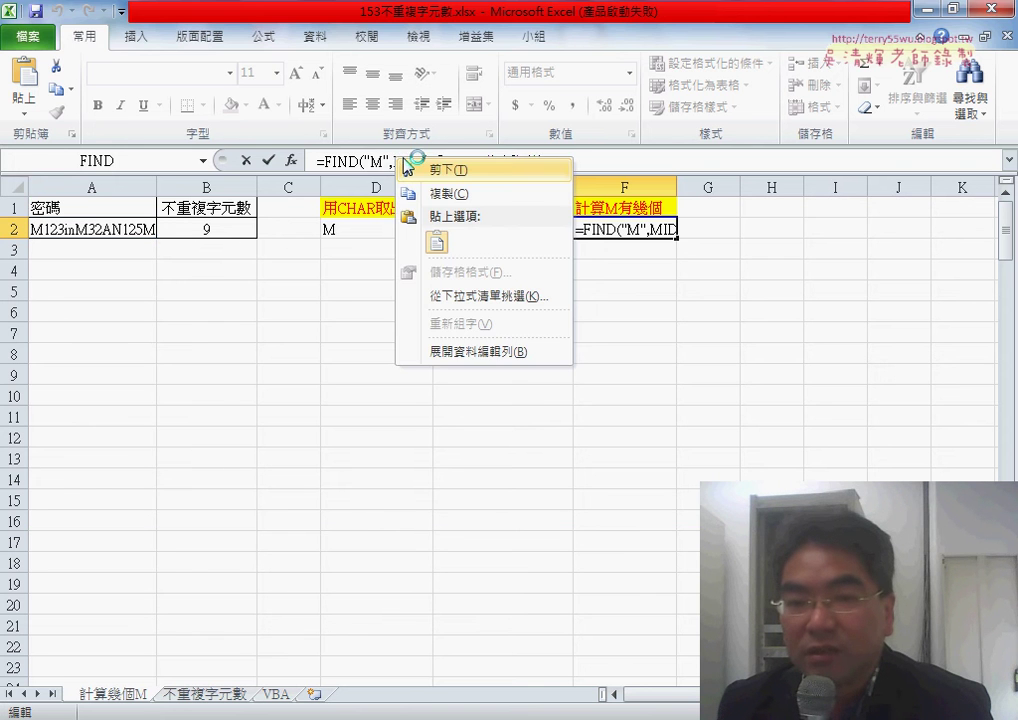
left_click(425, 168)
left_click(291, 160)
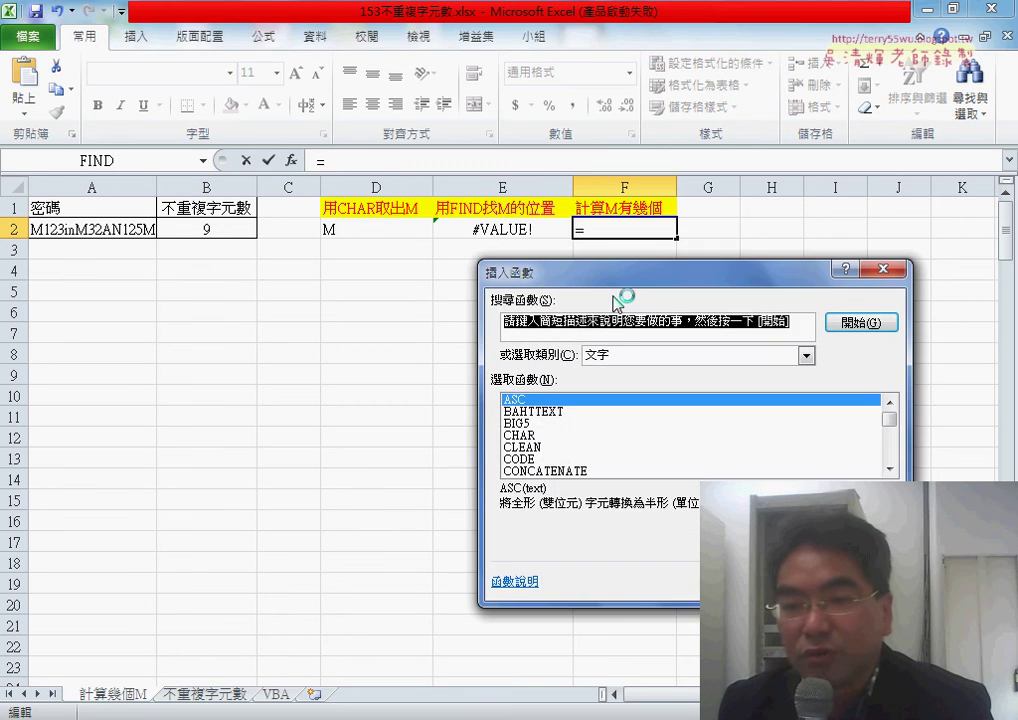
Switch Insert Function to the 統計 (Statistical) category and select COUNT.
left_click_drag(610, 280, 500, 252)
left_click(550, 334)
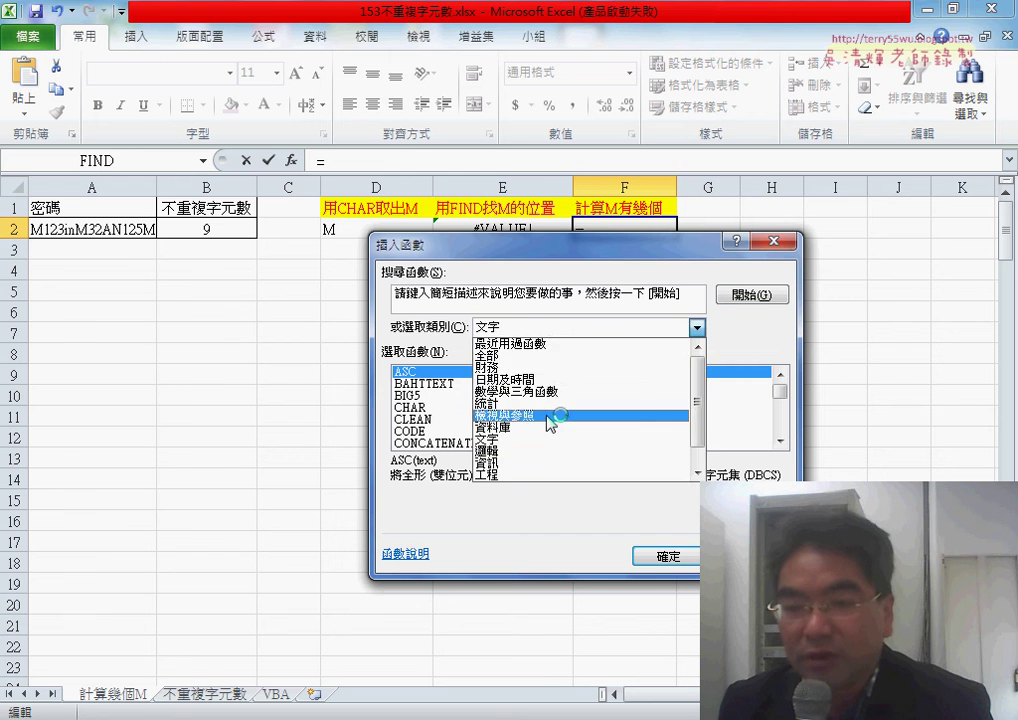
left_click(549, 413)
left_click(779, 441)
left_click(779, 441)
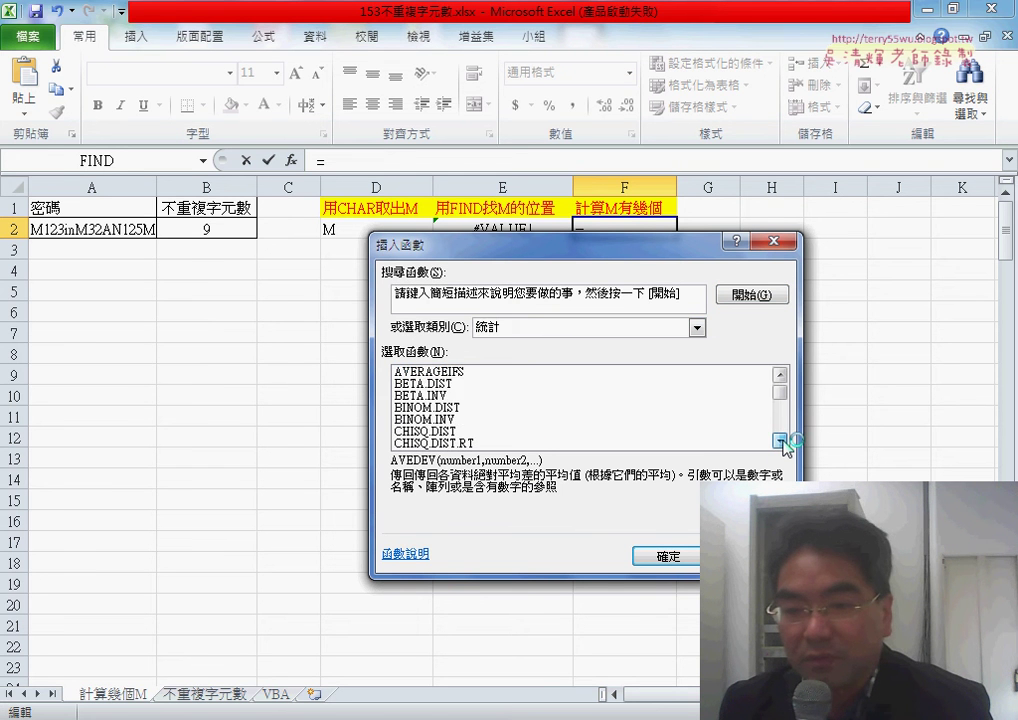
left_click(779, 441)
left_click(779, 441)
left_click(781, 441)
left_click(781, 441)
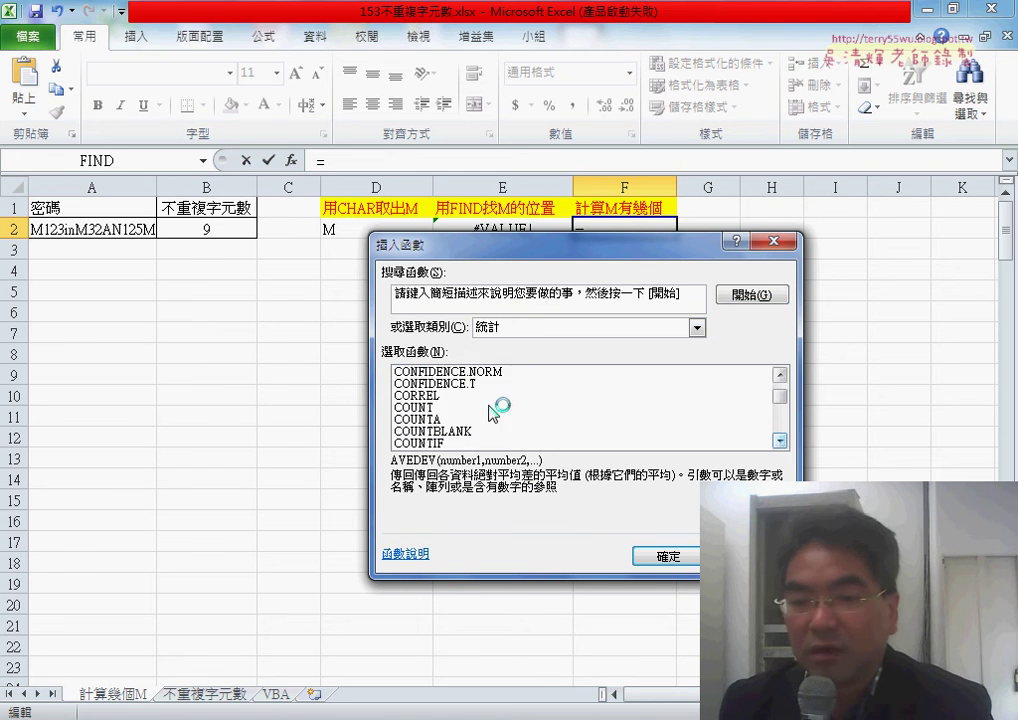
left_click(425, 408)
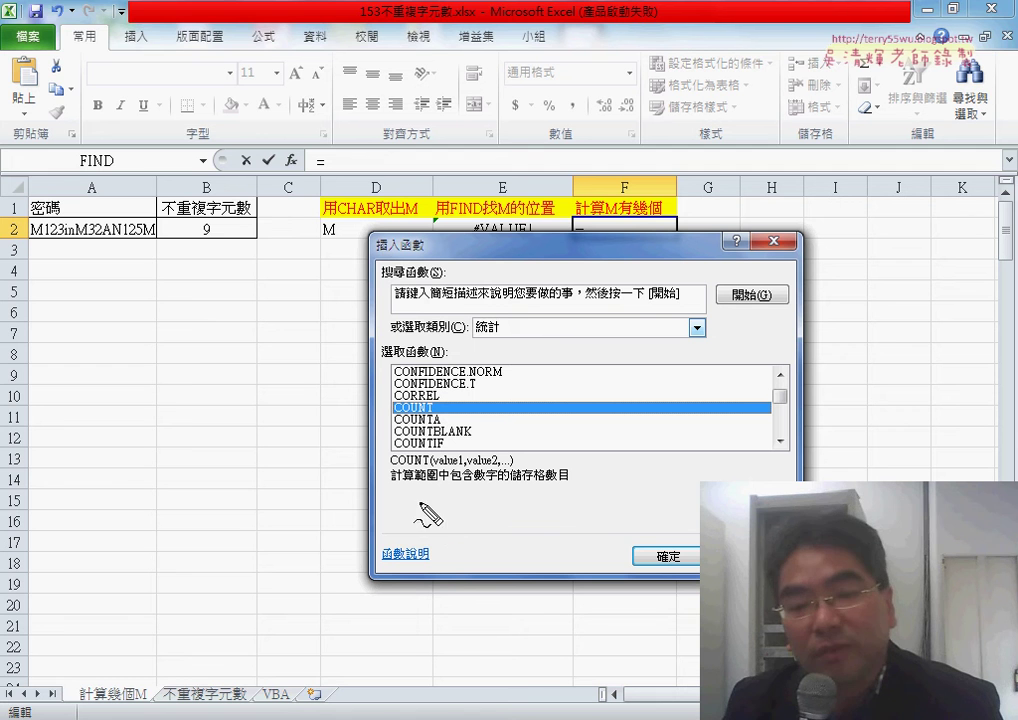
left_click_drag(418, 503, 428, 529)
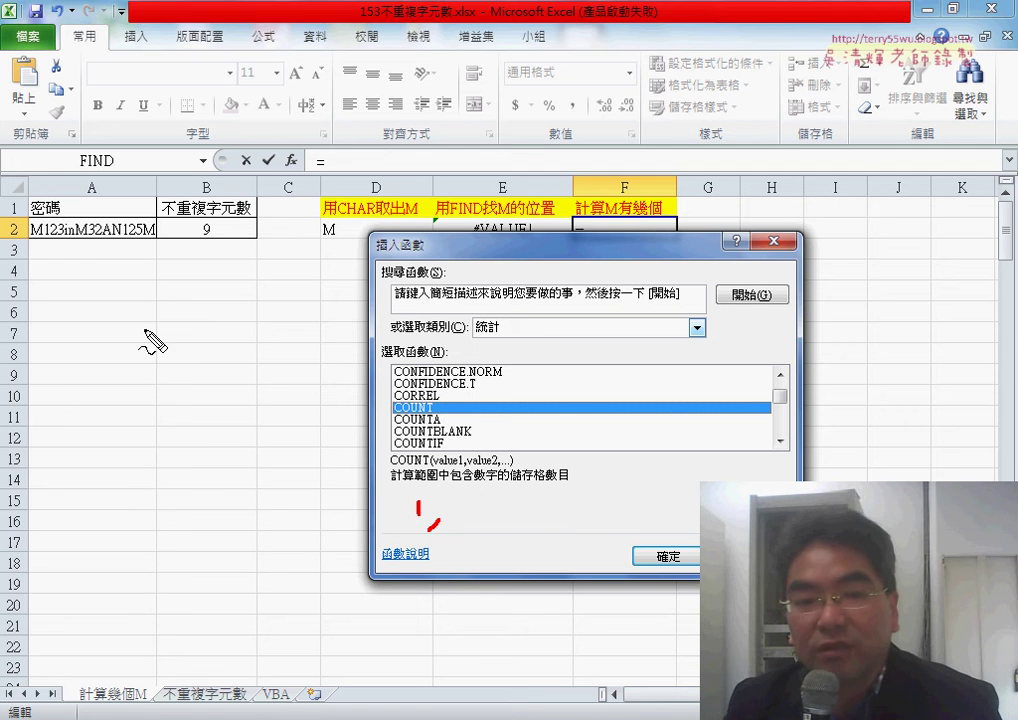
left_click_drag(42, 238, 53, 238)
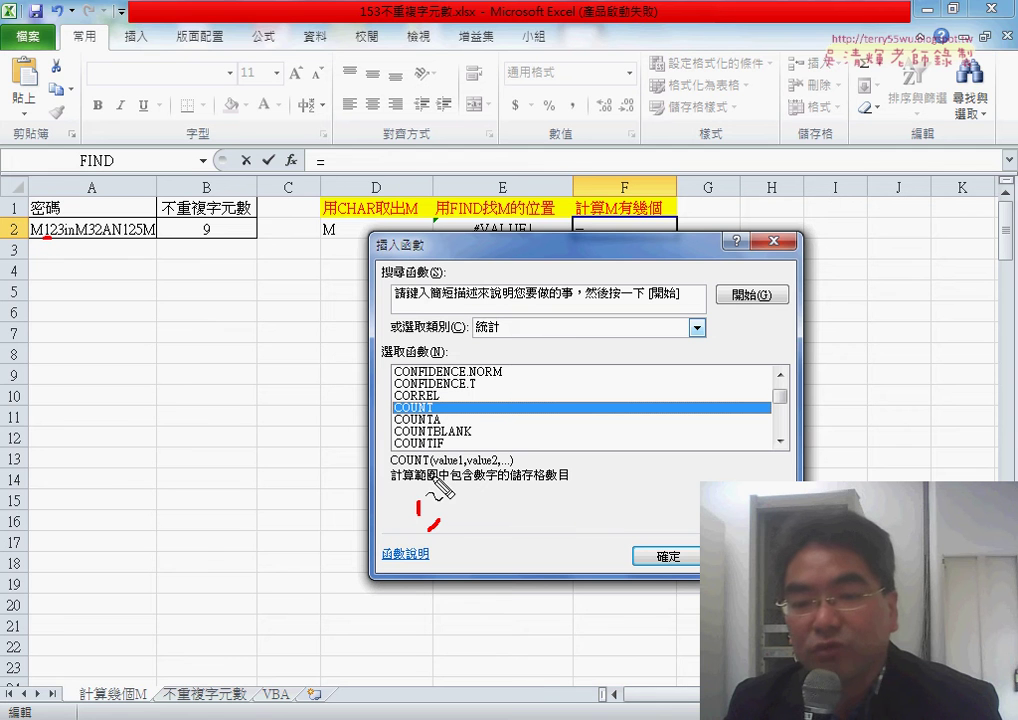
mouse_move(453, 505)
left_mouse_down()
mouse_move(487, 503)
mouse_move(530, 530)
mouse_move(570, 512)
left_mouse_up()
mouse_move(549, 520)
left_mouse_down()
mouse_move(575, 522)
mouse_move(558, 522)
left_mouse_up()
mouse_move(574, 496)
left_mouse_down()
mouse_move(570, 522)
mouse_move(586, 533)
left_mouse_up()
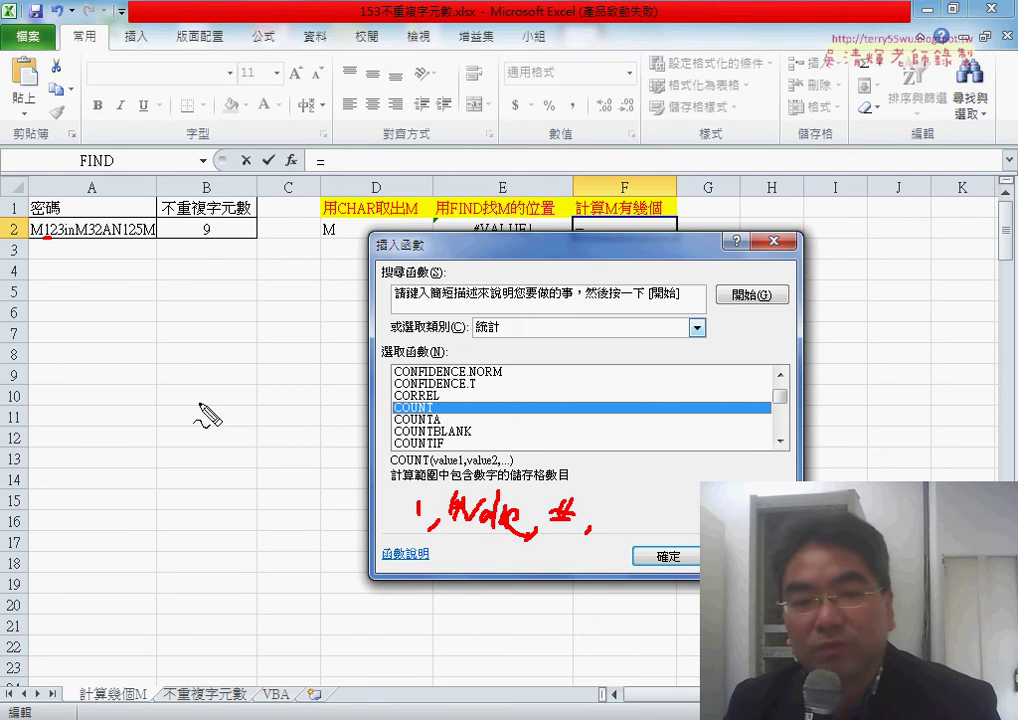
left_click_drag(75, 237, 86, 238)
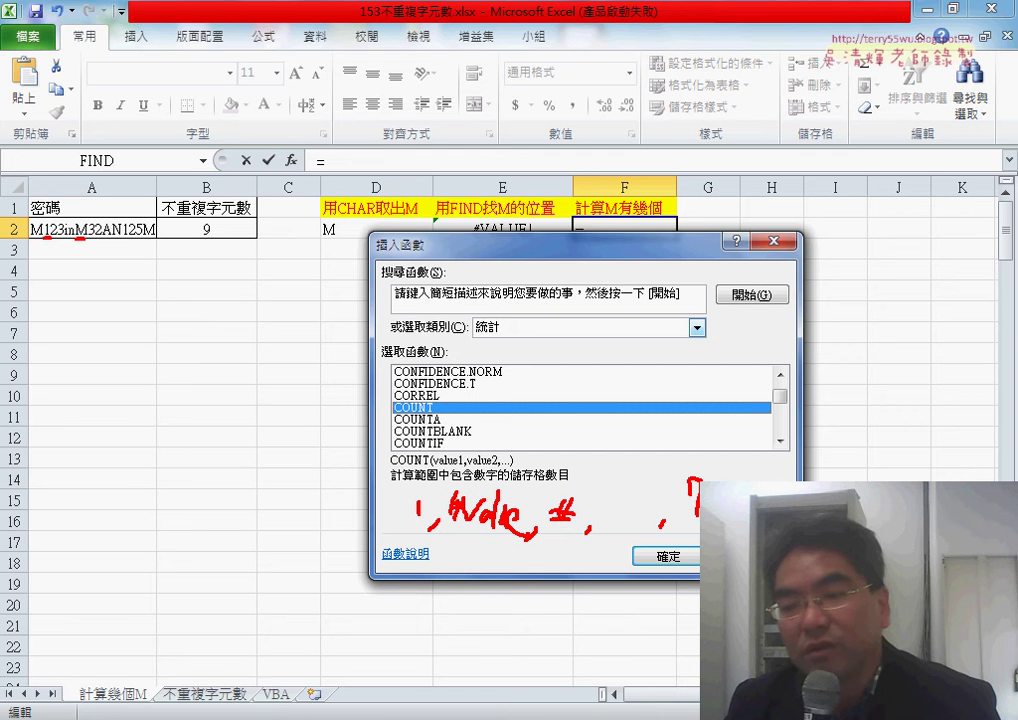
left_click_drag(918, 480, 988, 488)
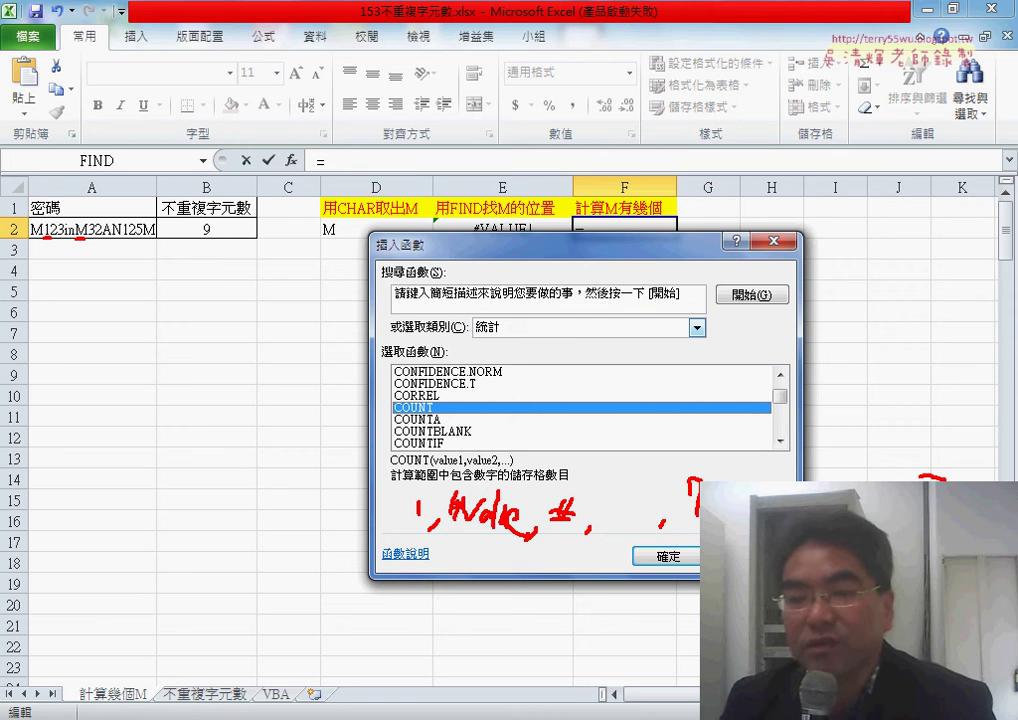
left_click_drag(403, 538, 580, 545)
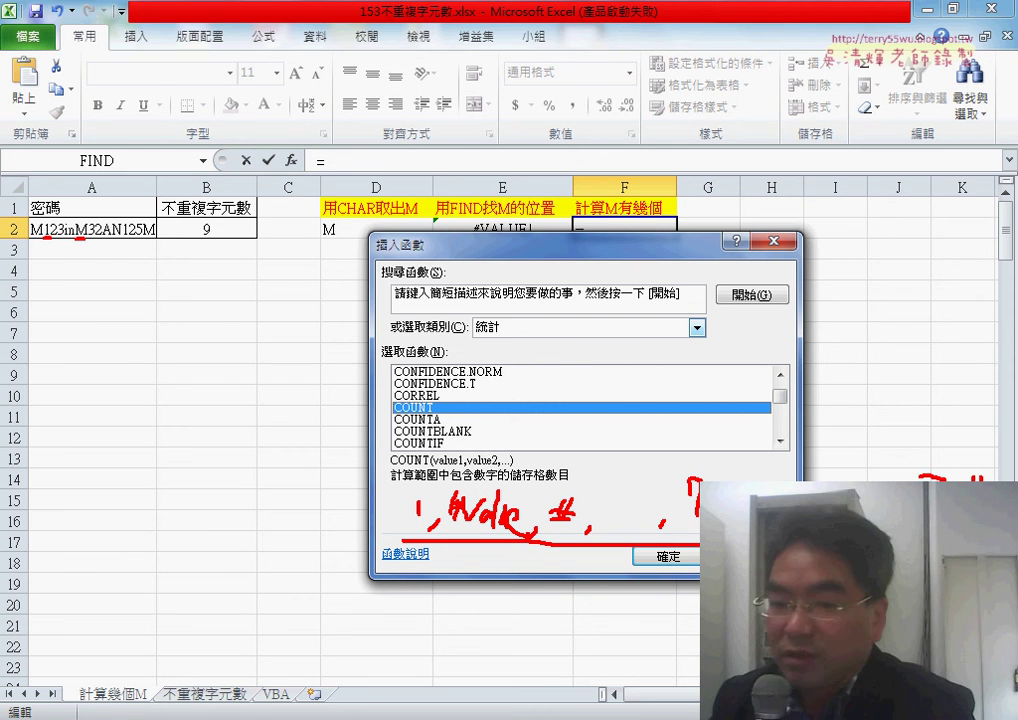
left_click_drag(410, 520, 430, 519)
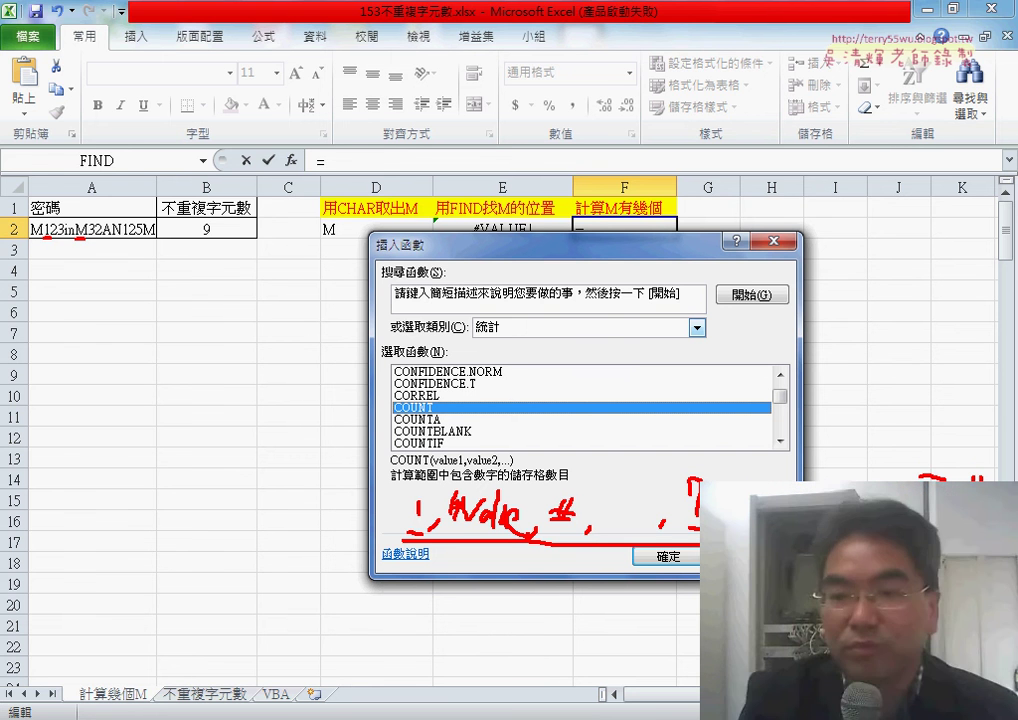
key("Escape")
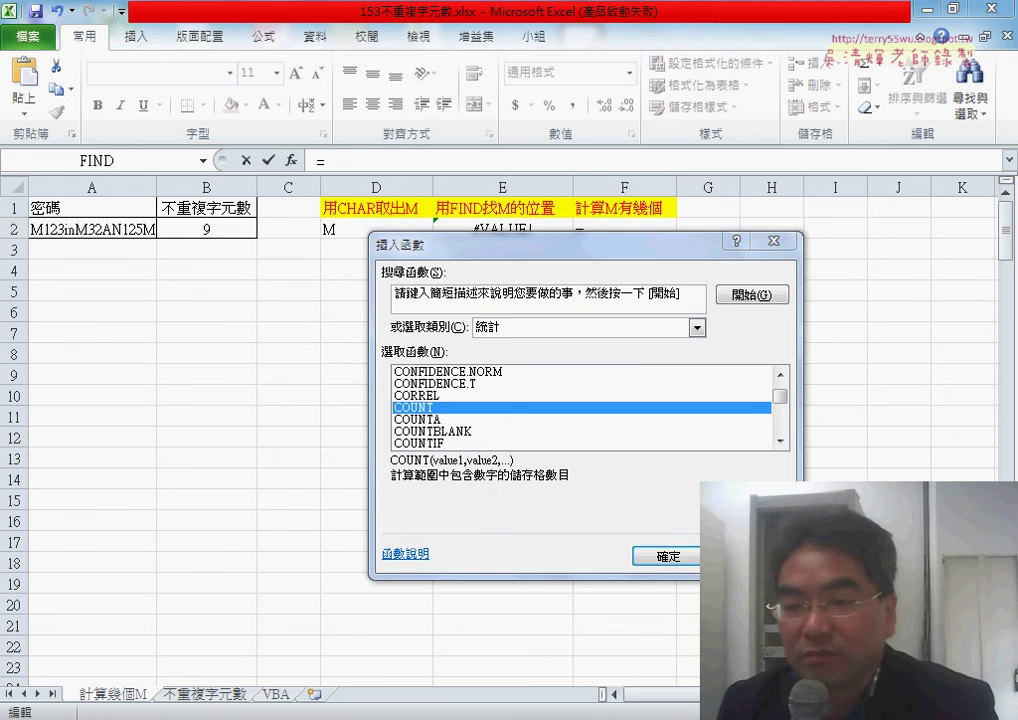
Insert COUNT with the pasted FIND/MID formula as its Value1 argument, previewing 3.
left_click(680, 555)
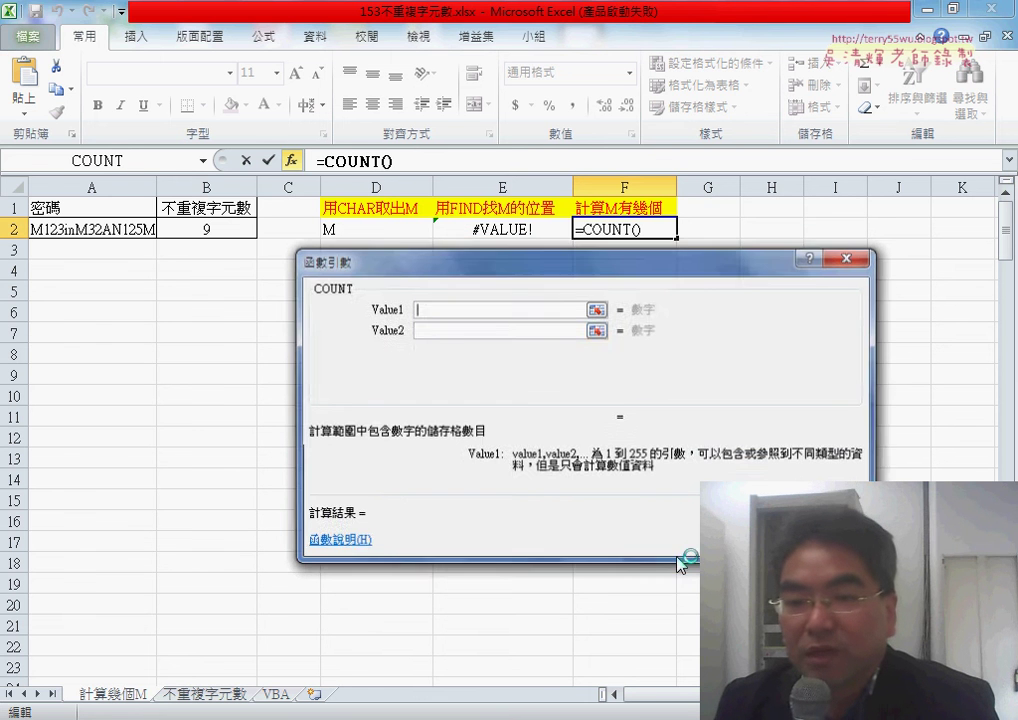
right_click(457, 312)
left_click(485, 373)
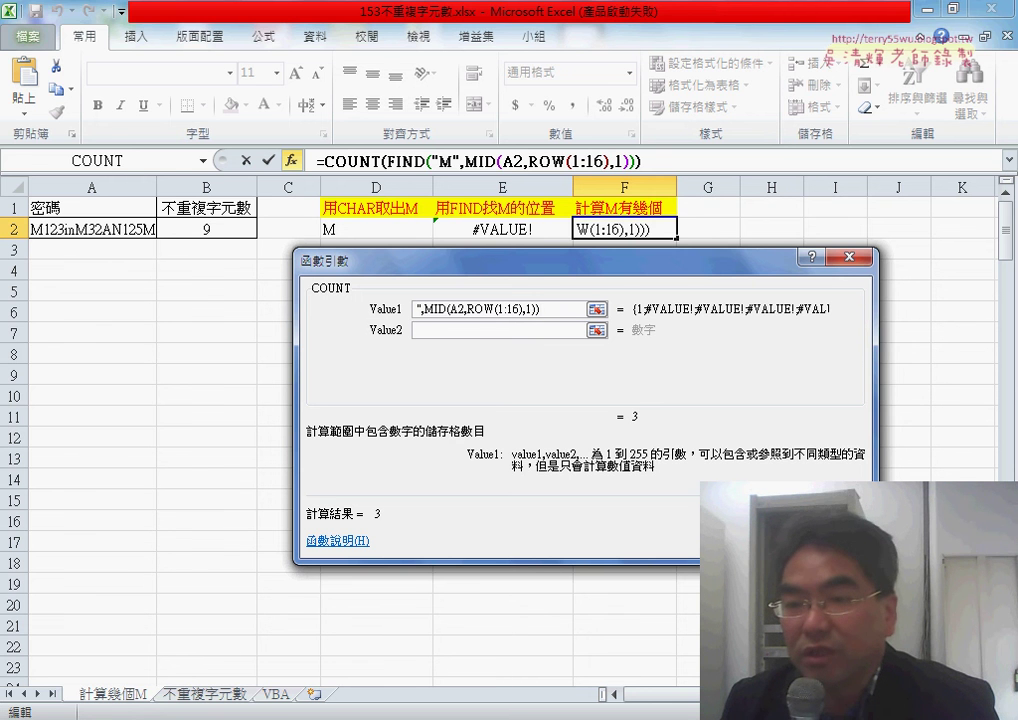
key("Escape")
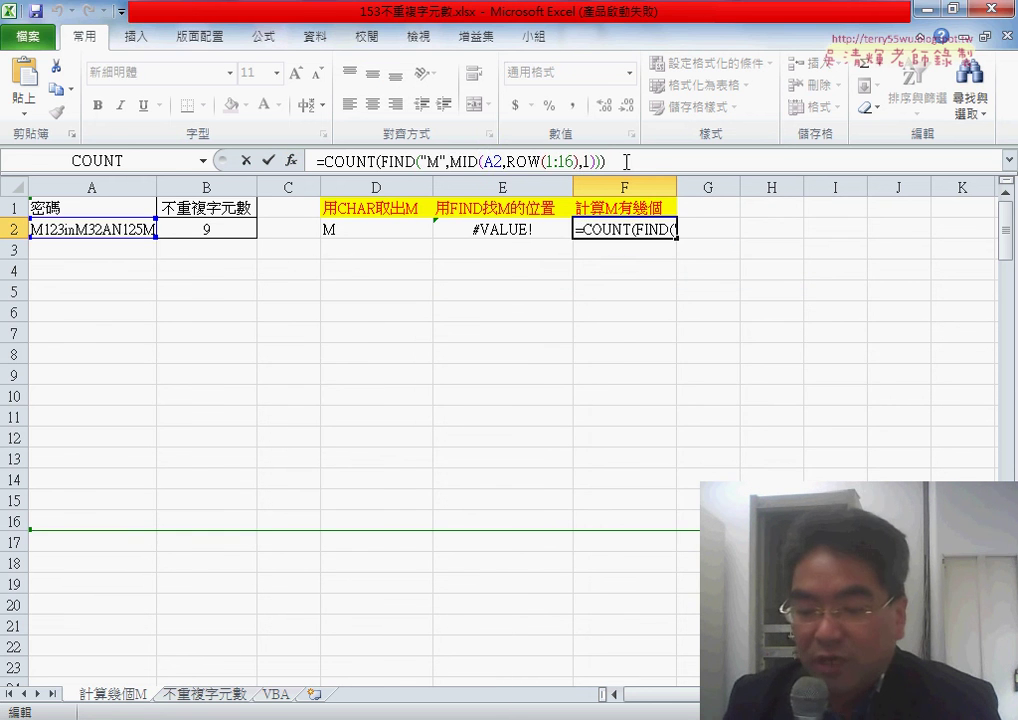
Confirm F2's COUNT formula as an array formula with Ctrl+Shift+Enter, showing 3.
left_click(626, 161)
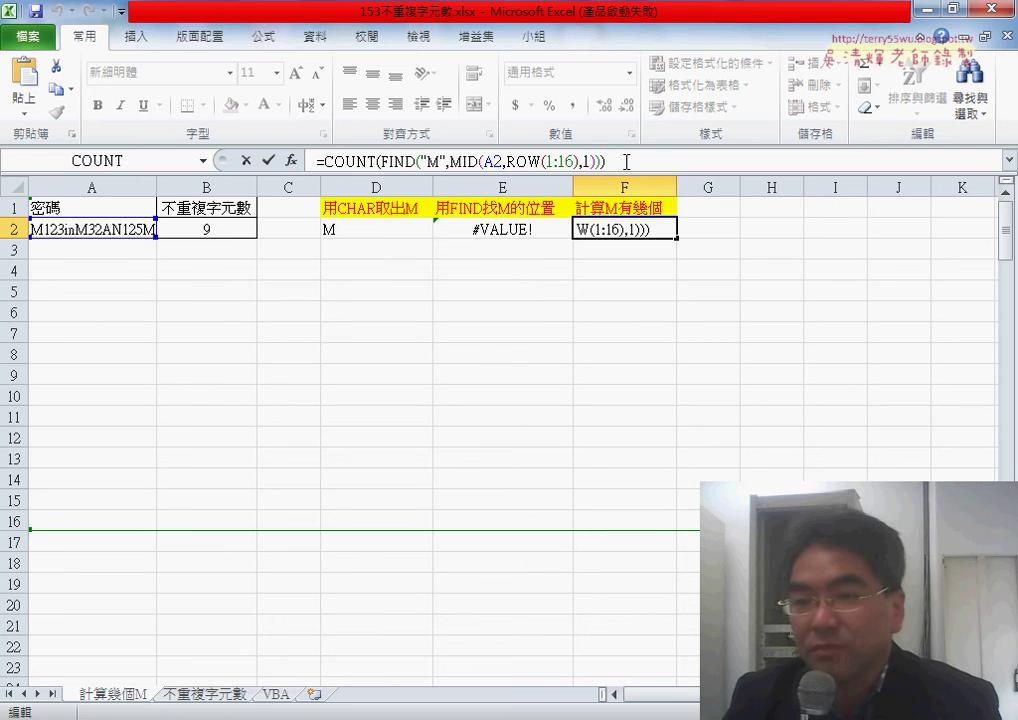
key("ctrl+shift+Return")
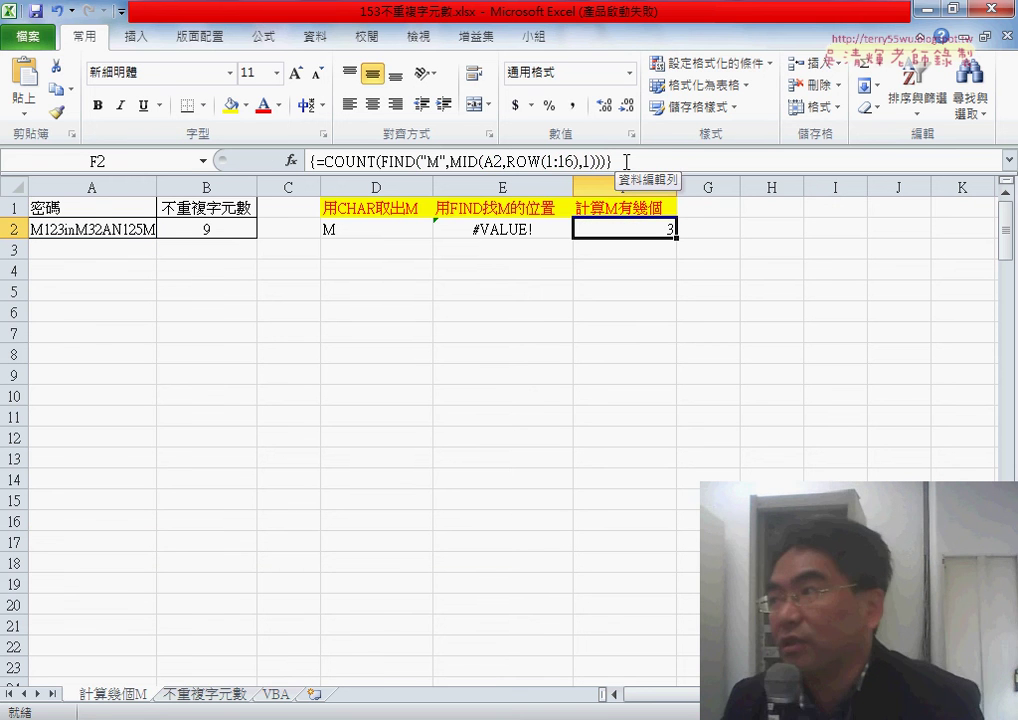